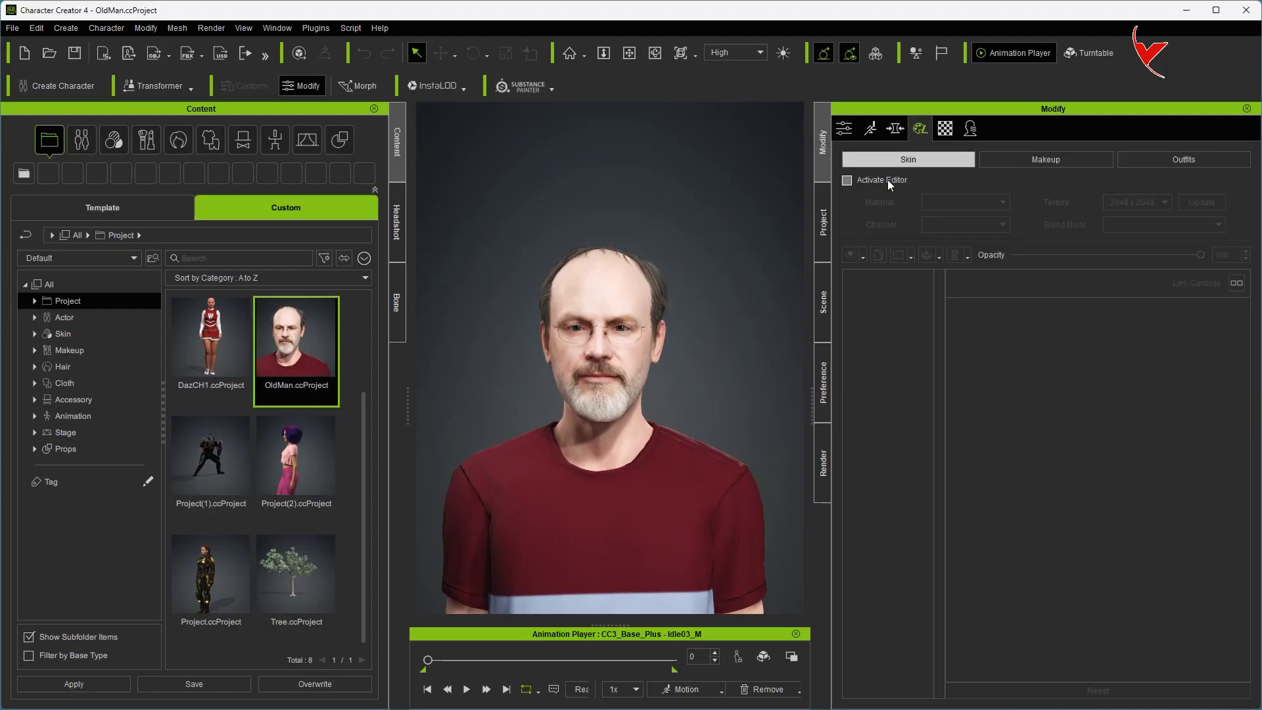
Regenerate the character's skin at 4096 x 4096 texture size, then turn the skin editor off
click(887, 180)
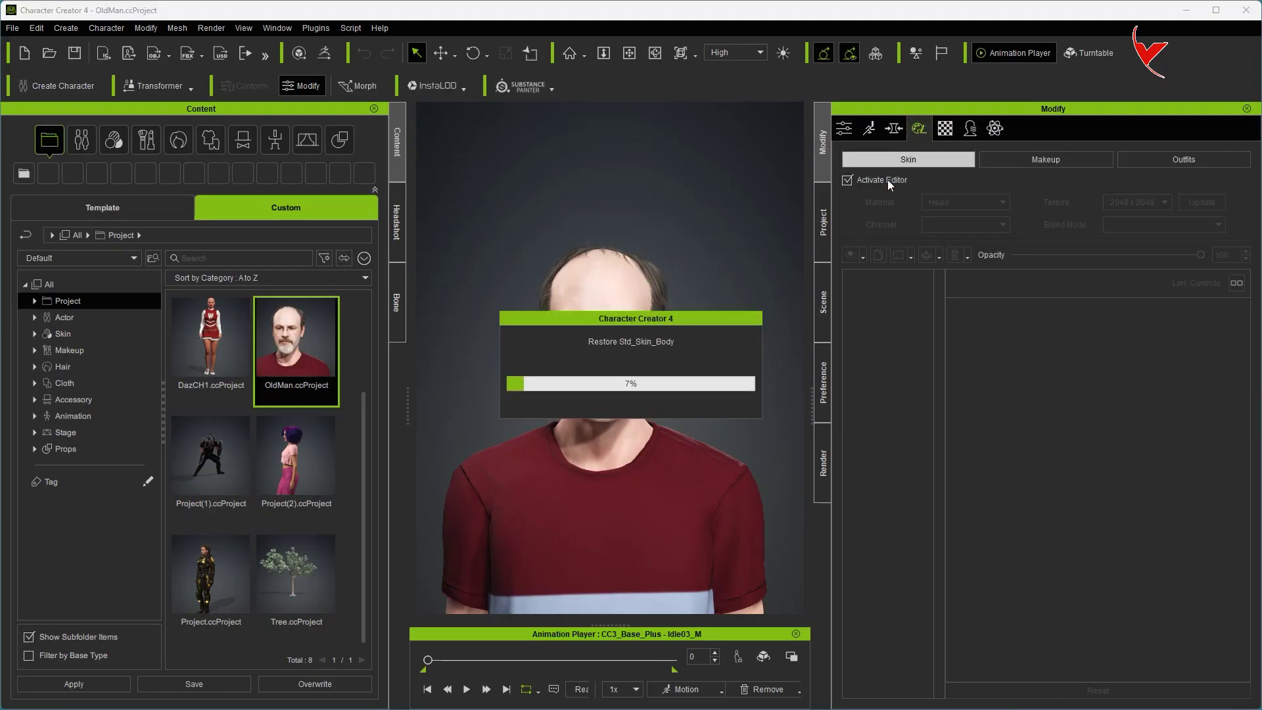
click(1167, 201)
click(1133, 255)
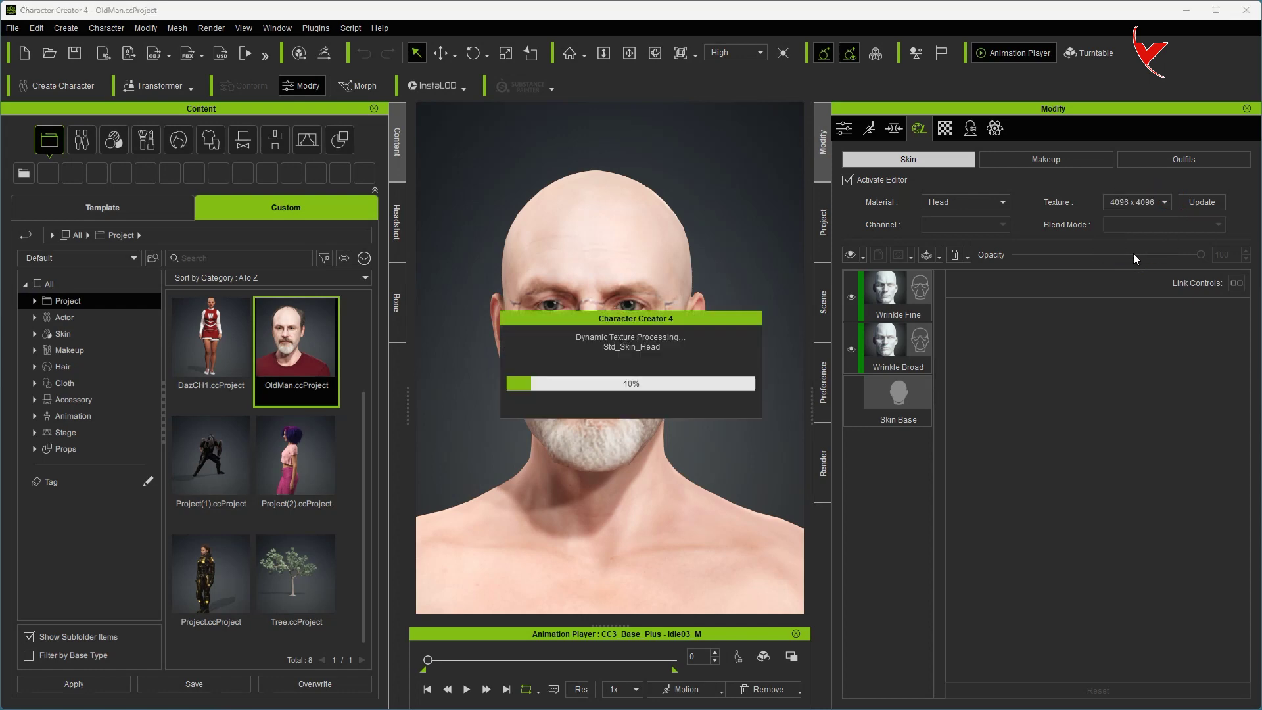
click(1197, 203)
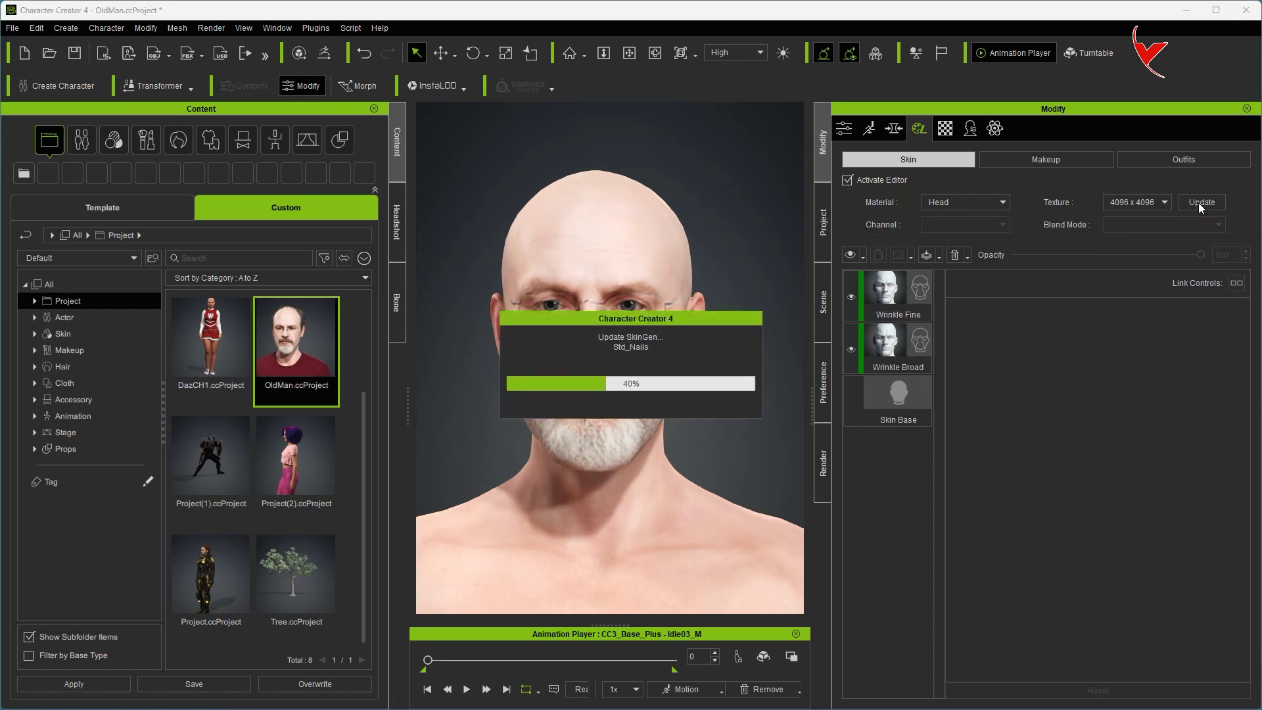
click(847, 179)
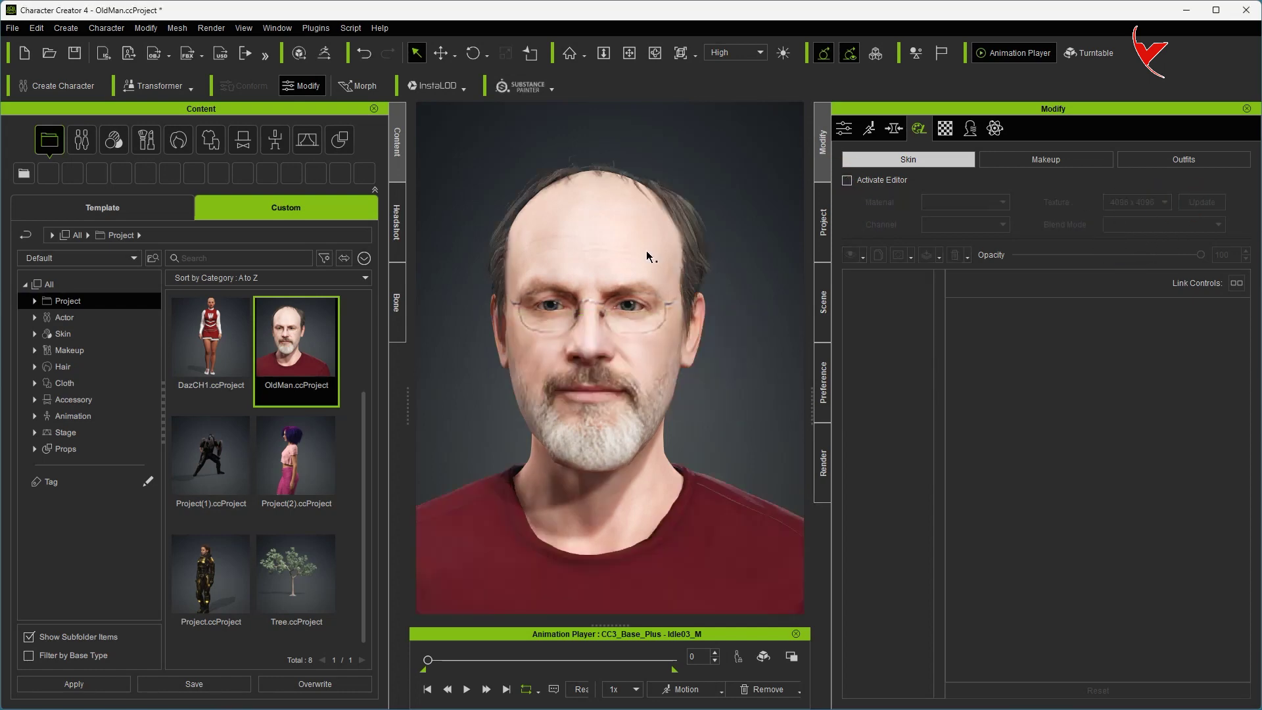
click(12, 27)
Export the head with target Mesh to MetaHuman_Male and High textures, saved as CC4_CH
click(109, 166)
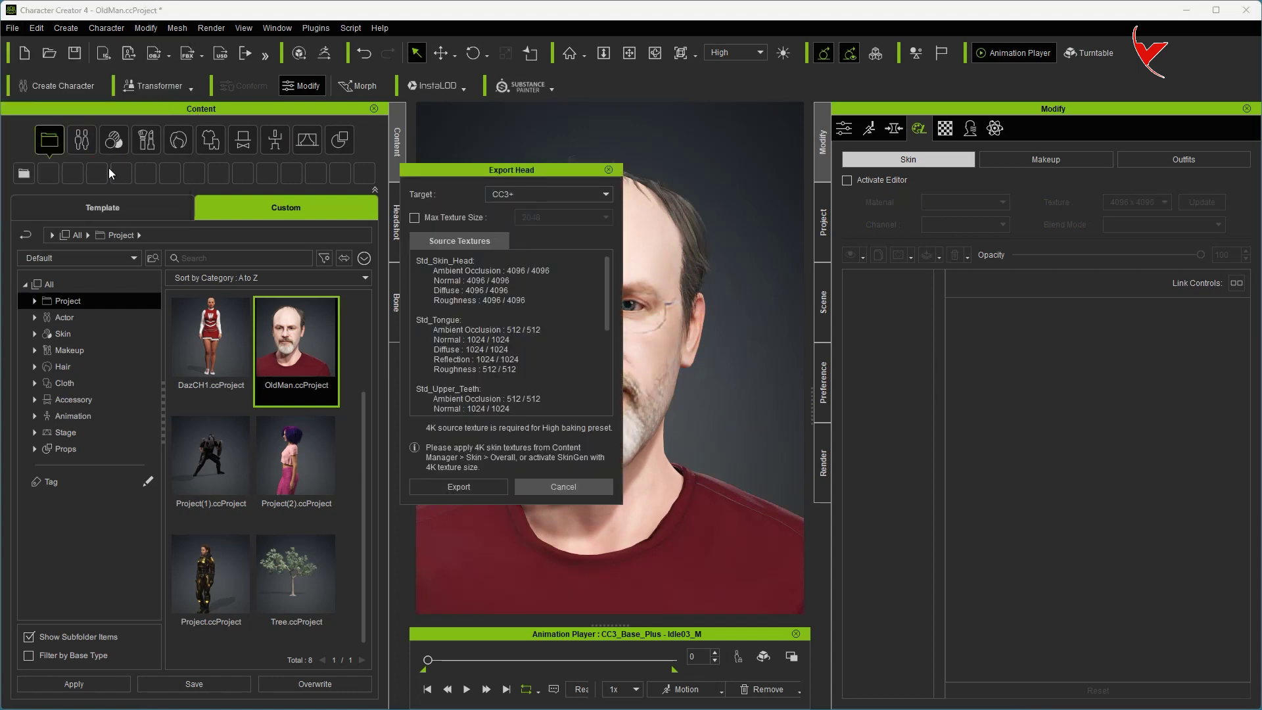
click(526, 191)
click(536, 211)
click(543, 218)
click(543, 219)
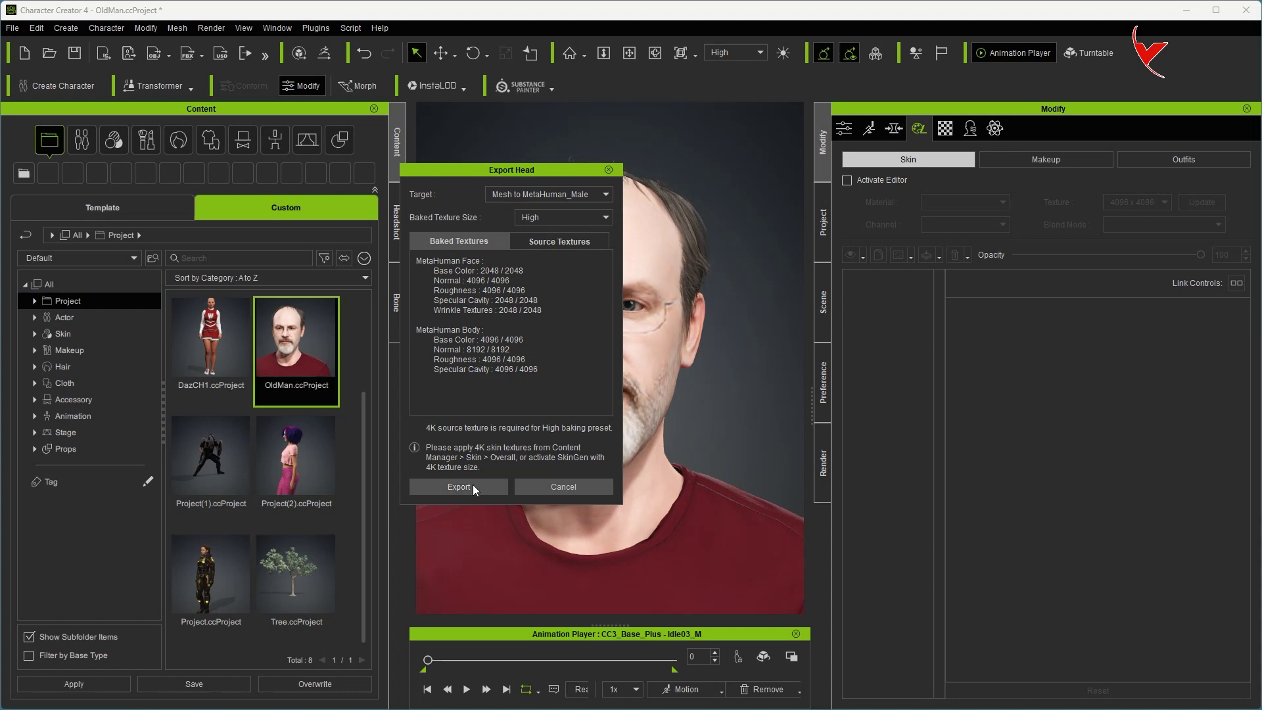
click(475, 485)
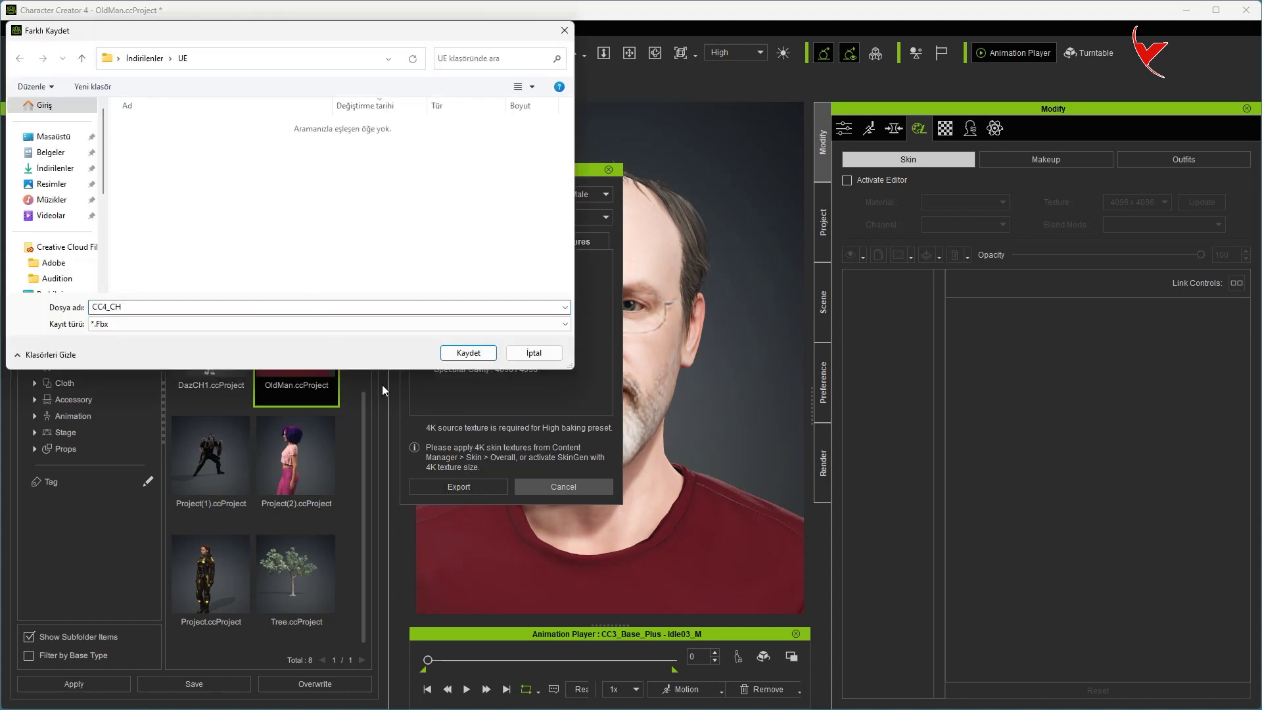
click(461, 355)
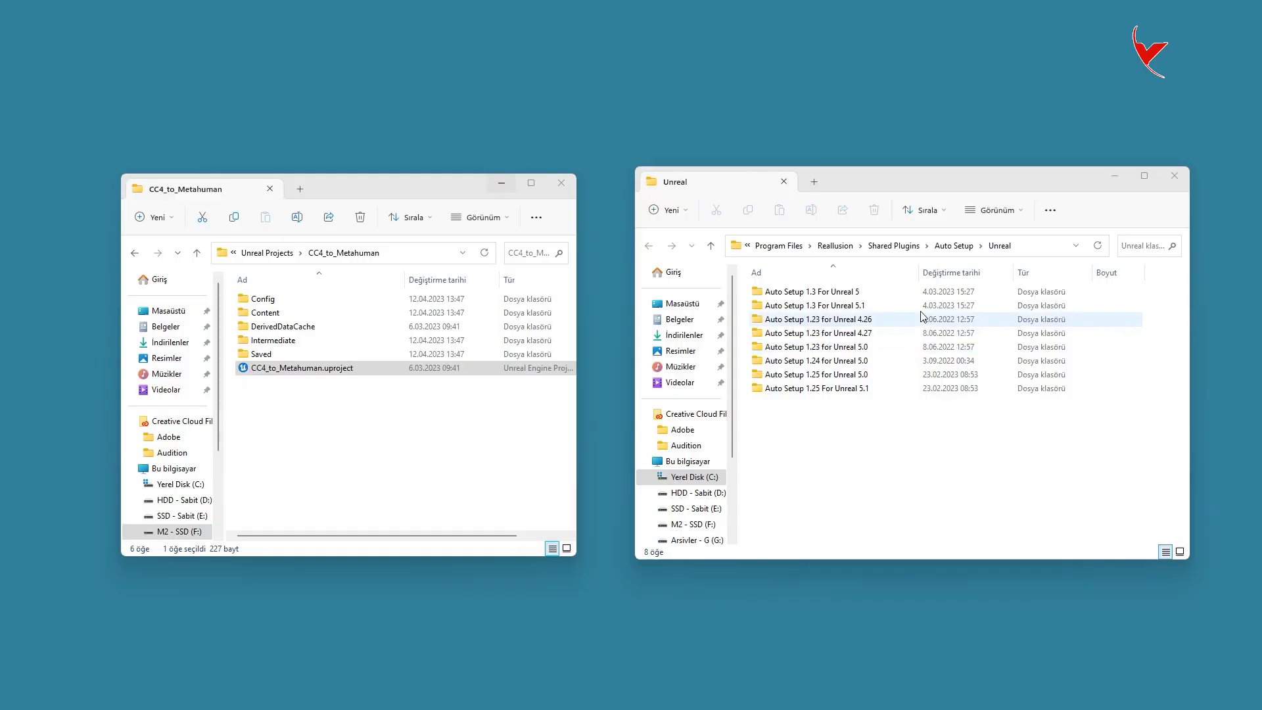
Copy the Auto Setup Content and Plugins folders into the CC4_to_Metahuman project folder
double_click(786, 306)
drag(777, 309, 781, 290)
right_click(807, 306)
click(828, 309)
right_click(437, 395)
click(446, 406)
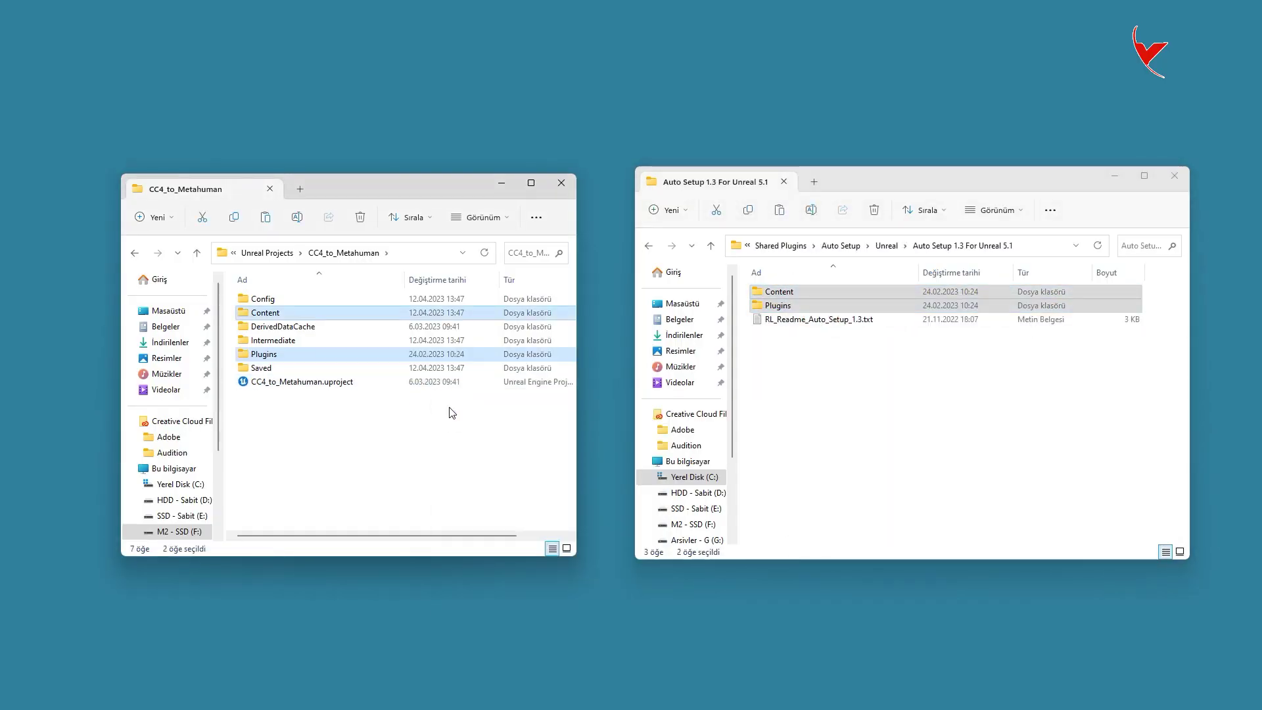
click(1175, 176)
Open CC4_to_Metahuman in Unreal, enable the MetaHuman plugin and restart the editor
double_click(338, 382)
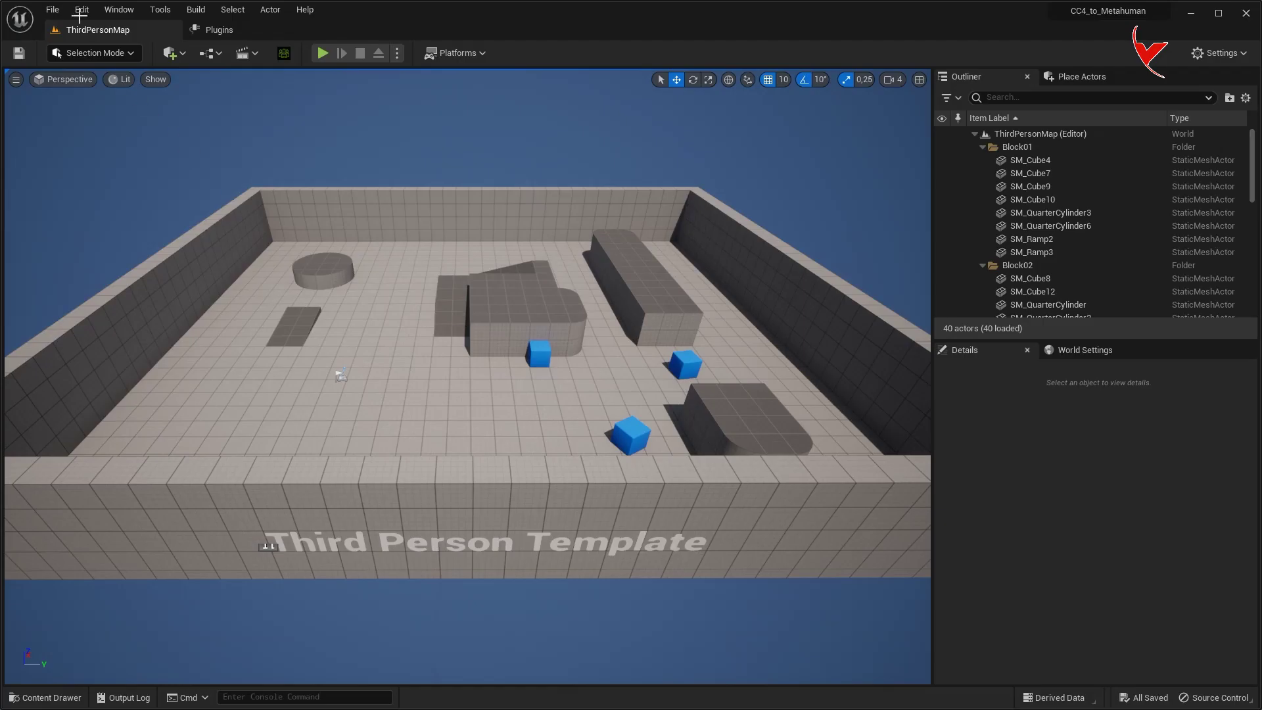
click(81, 10)
click(116, 211)
text(u)
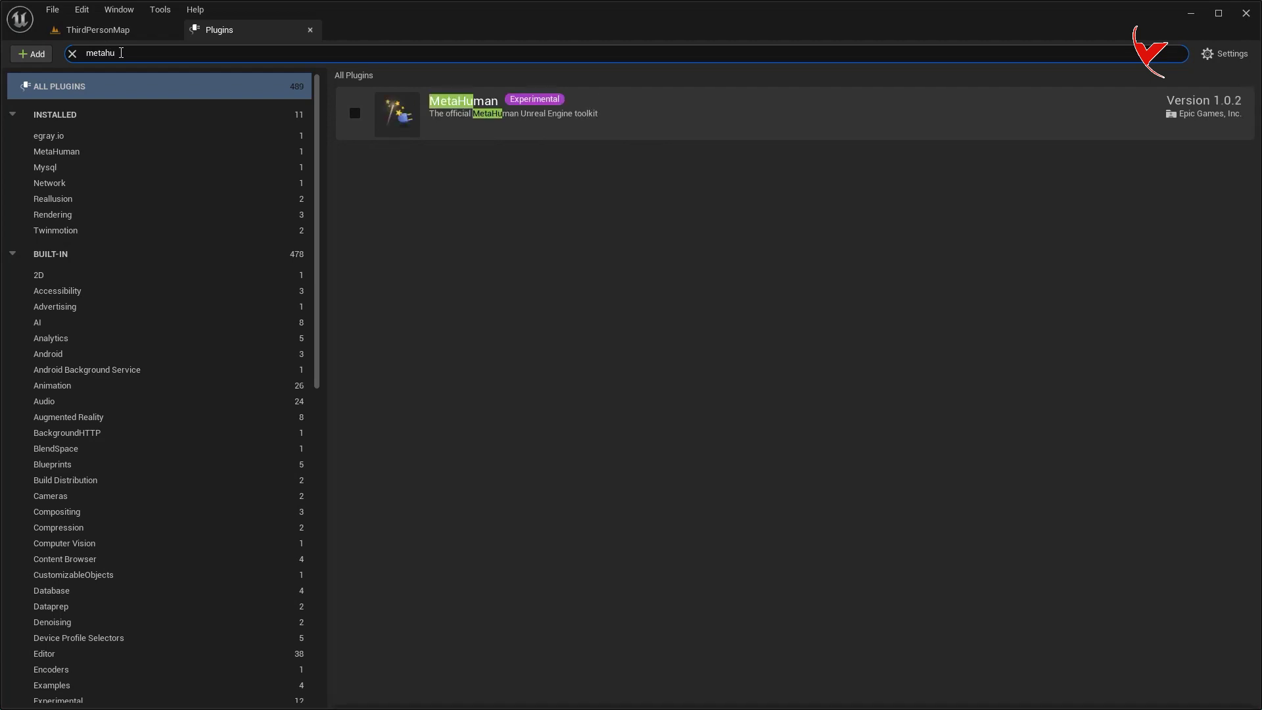
click(355, 113)
click(770, 401)
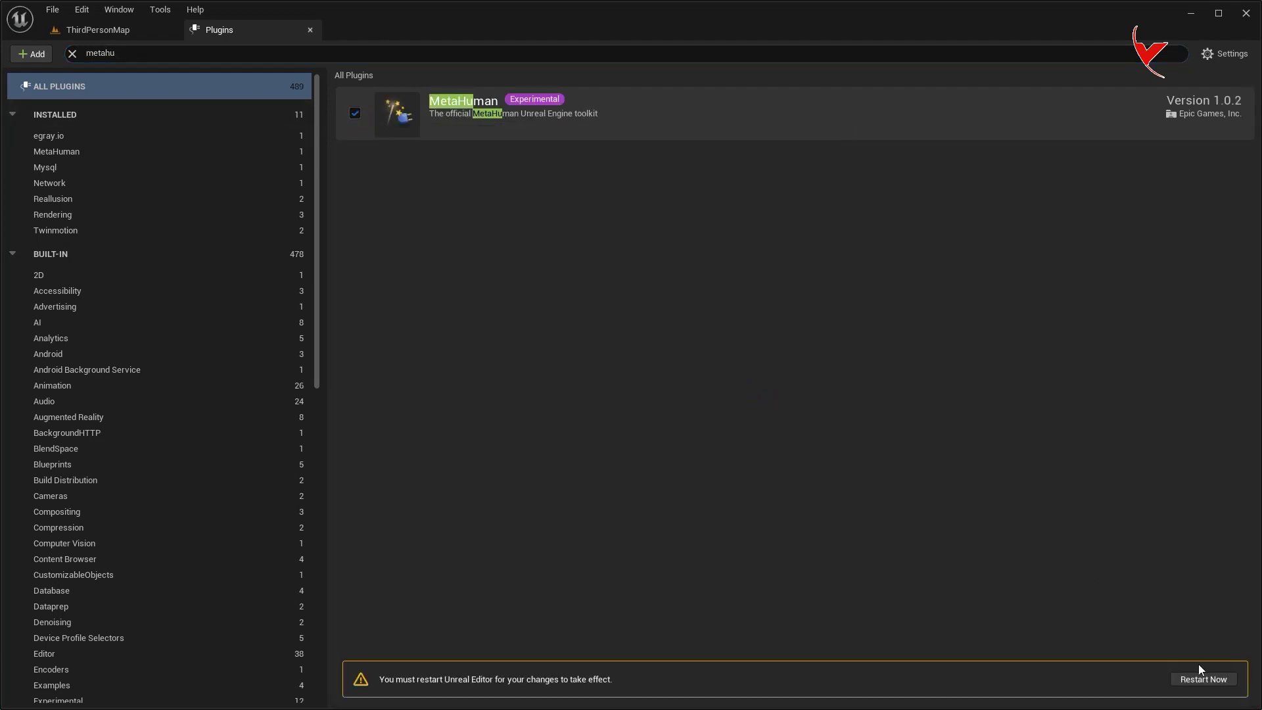
click(1201, 677)
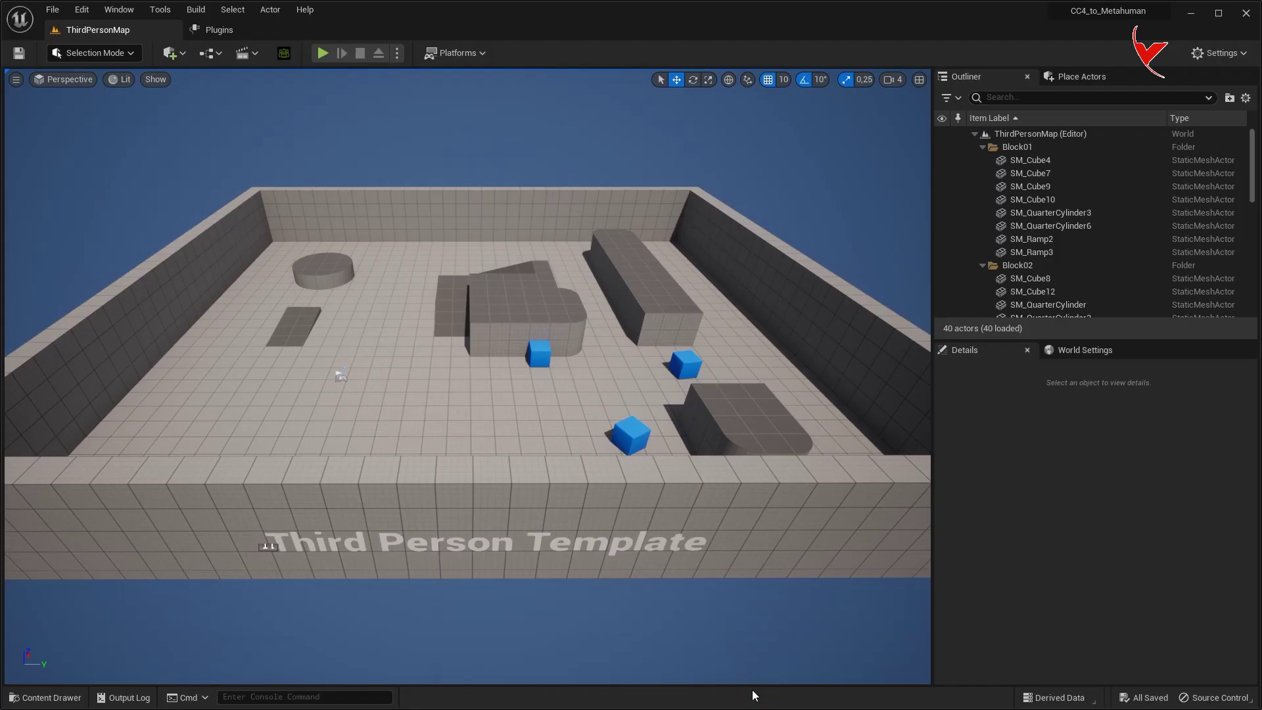
Create a new CC4 folder under Content in the Content Drawer
key(ctrl+space)
right_click(603, 537)
click(657, 113)
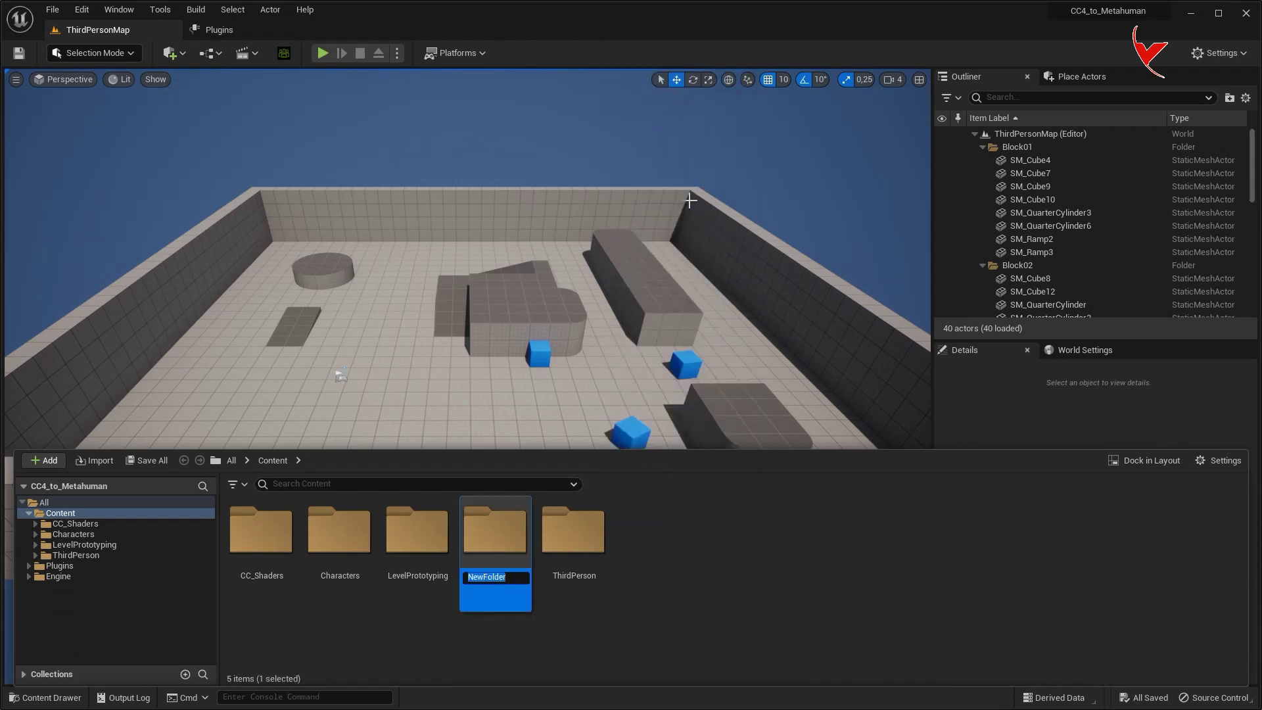
text(4)
key(Return)
key(Return)
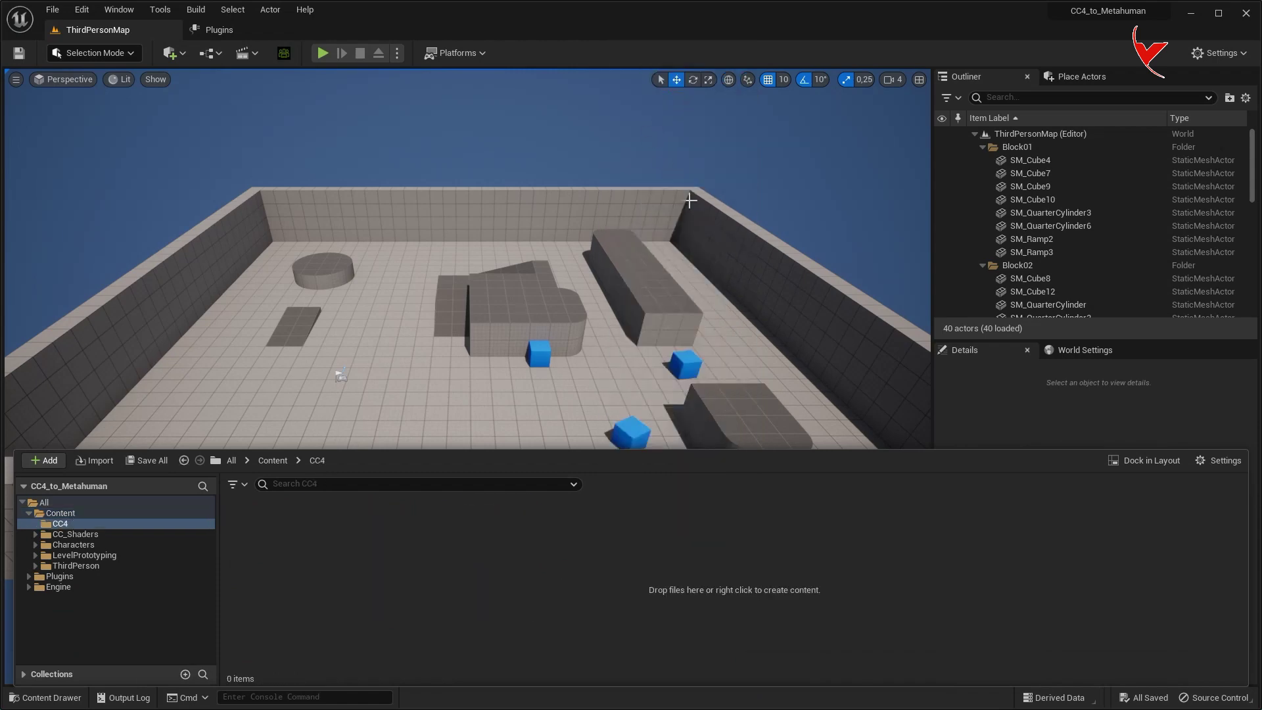
Drag CC4_CH.Fbx from Explorer into the CC4 folder and import all with current settings
key(alt+Tab)
drag(983, 392, 696, 534)
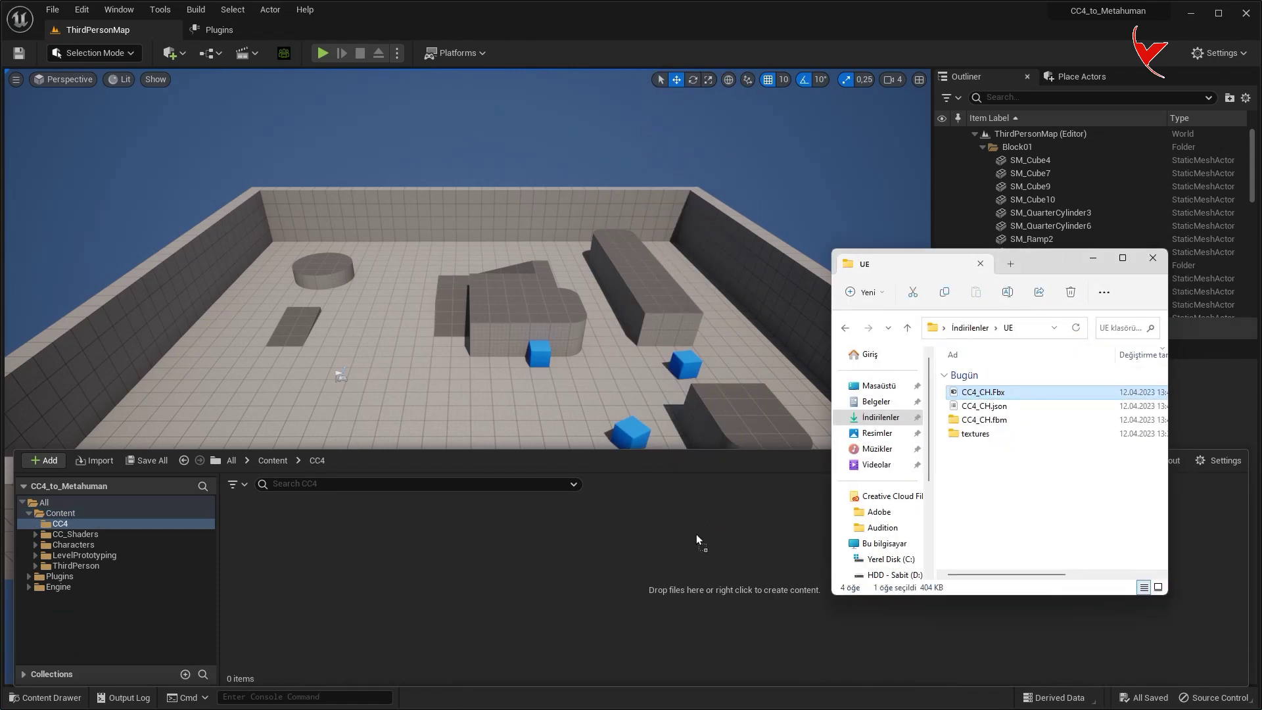
click(1156, 257)
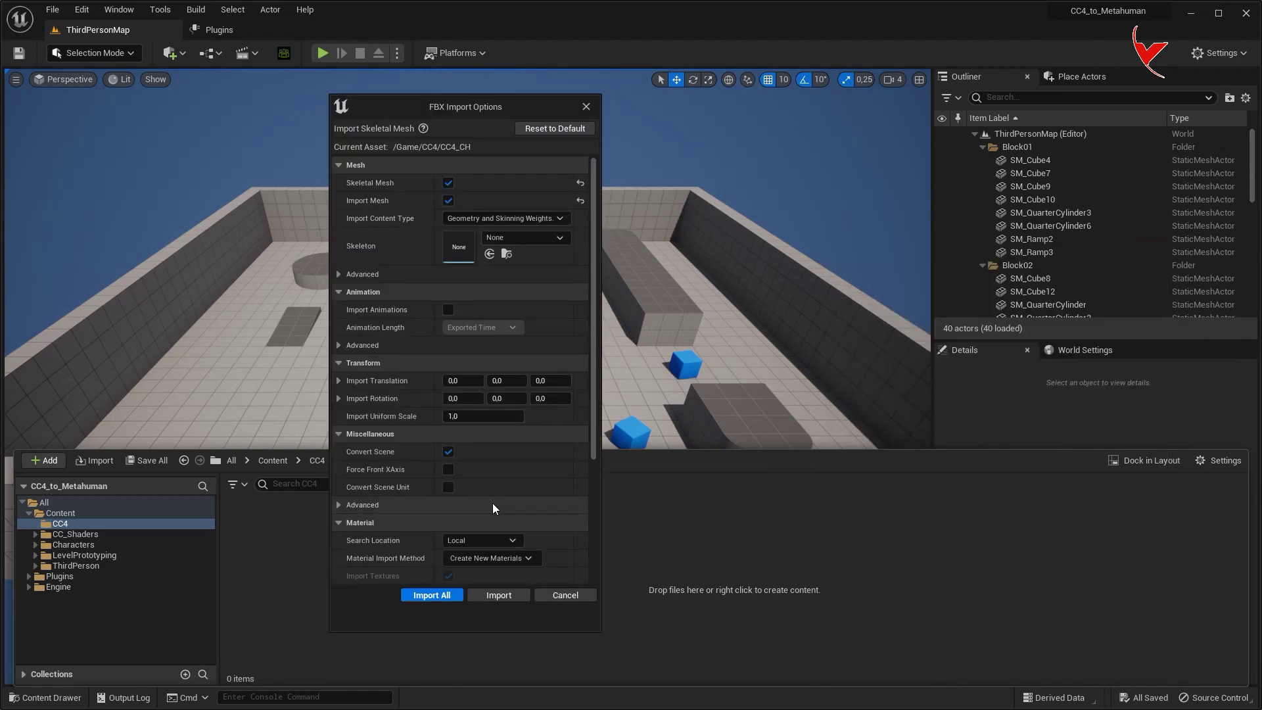
click(434, 596)
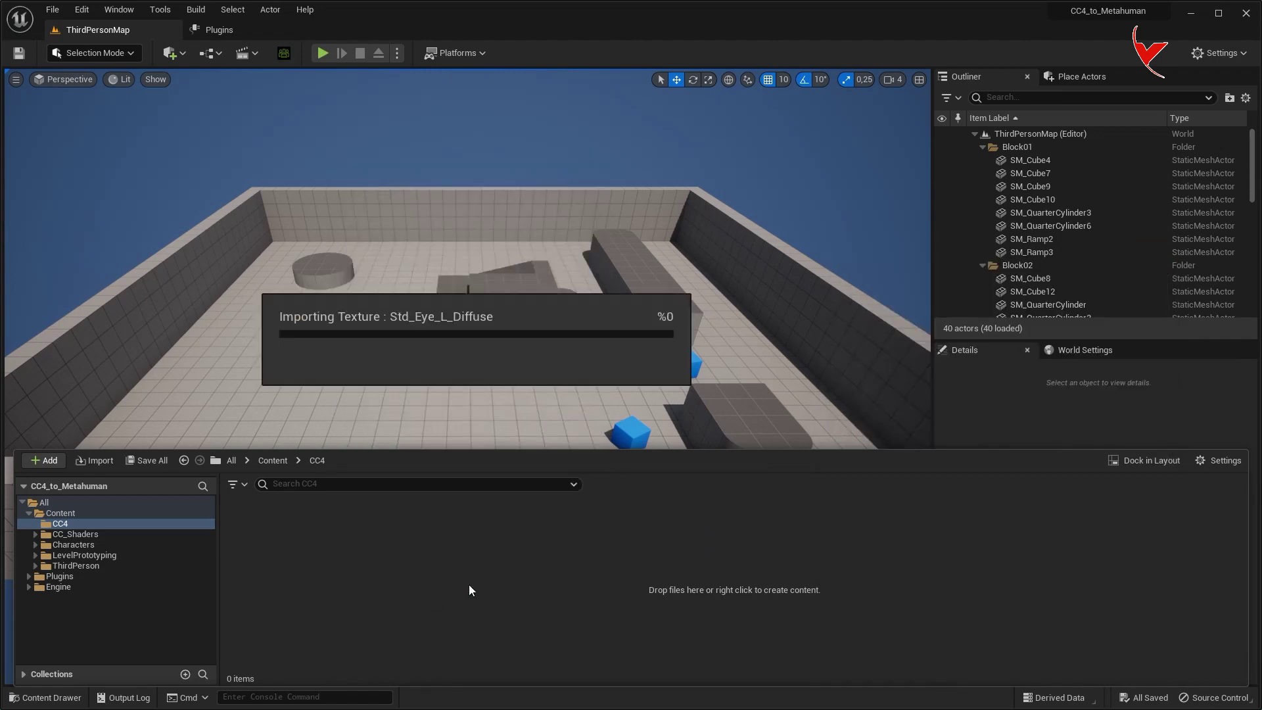
right_click(821, 543)
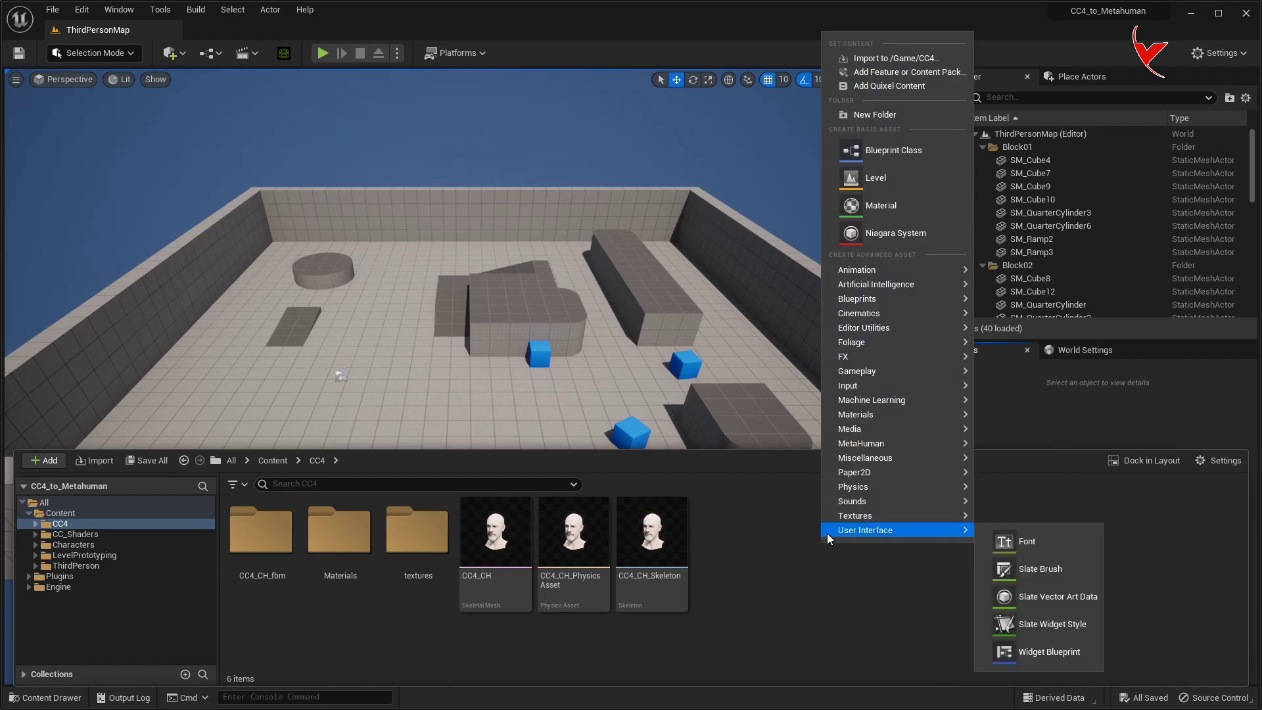
Add a MetaHuman Identity named CC4_Metahuman to the CC4 folder and open it in the identity editor
mouse_move(863, 441)
click(1023, 484)
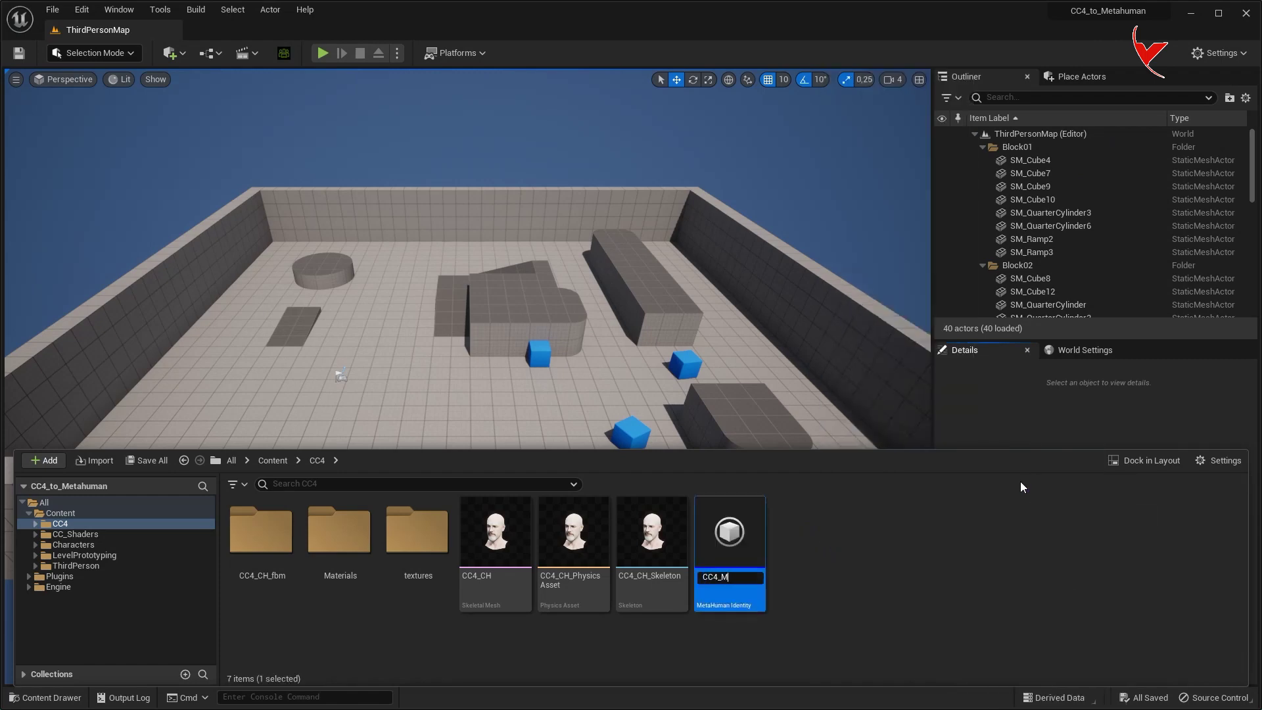
key(Return)
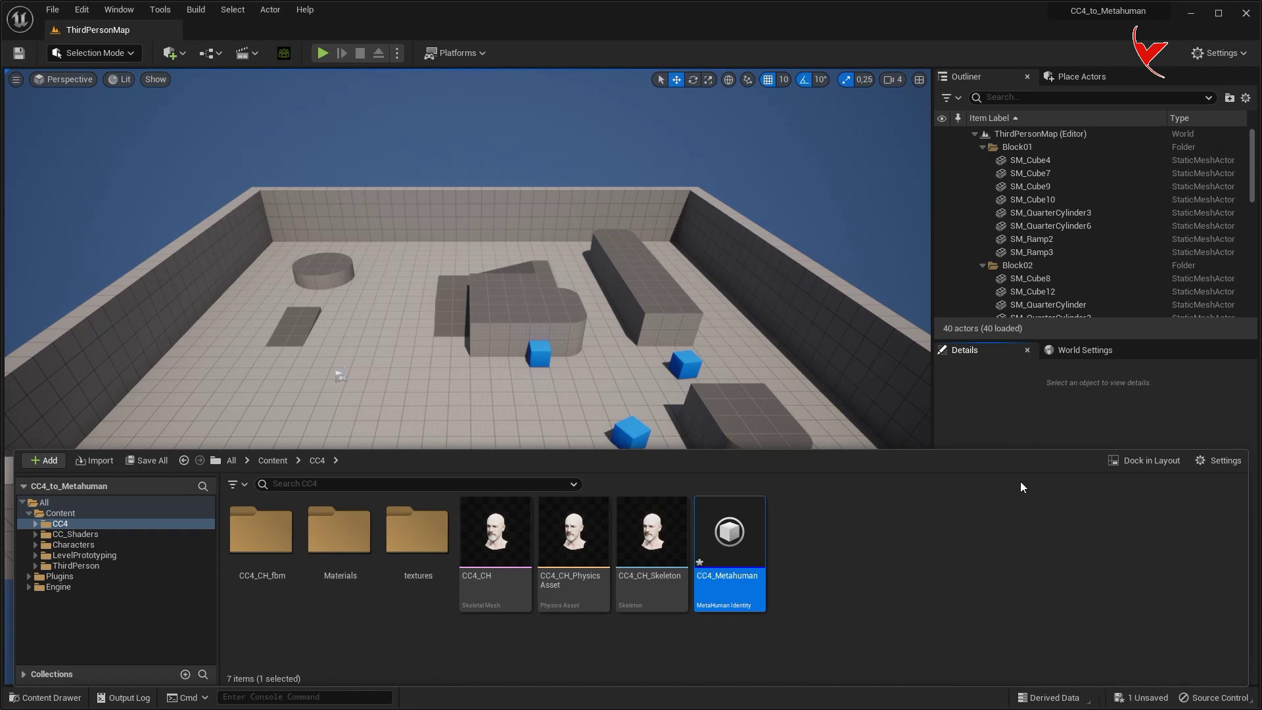
double_click(730, 532)
click(115, 58)
Use the CC4_CH head with neutral pose as the face, promote Frame 0 and track landmarks
text(cc4)
click(153, 115)
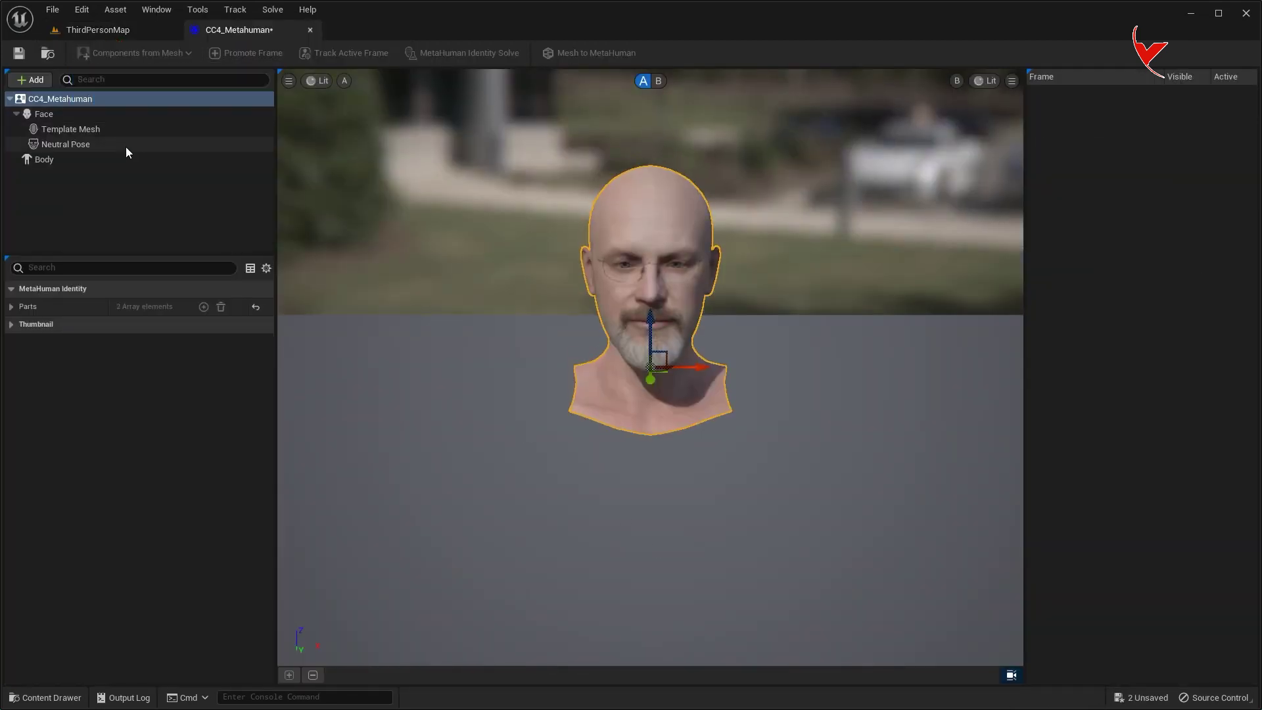
click(125, 146)
click(239, 54)
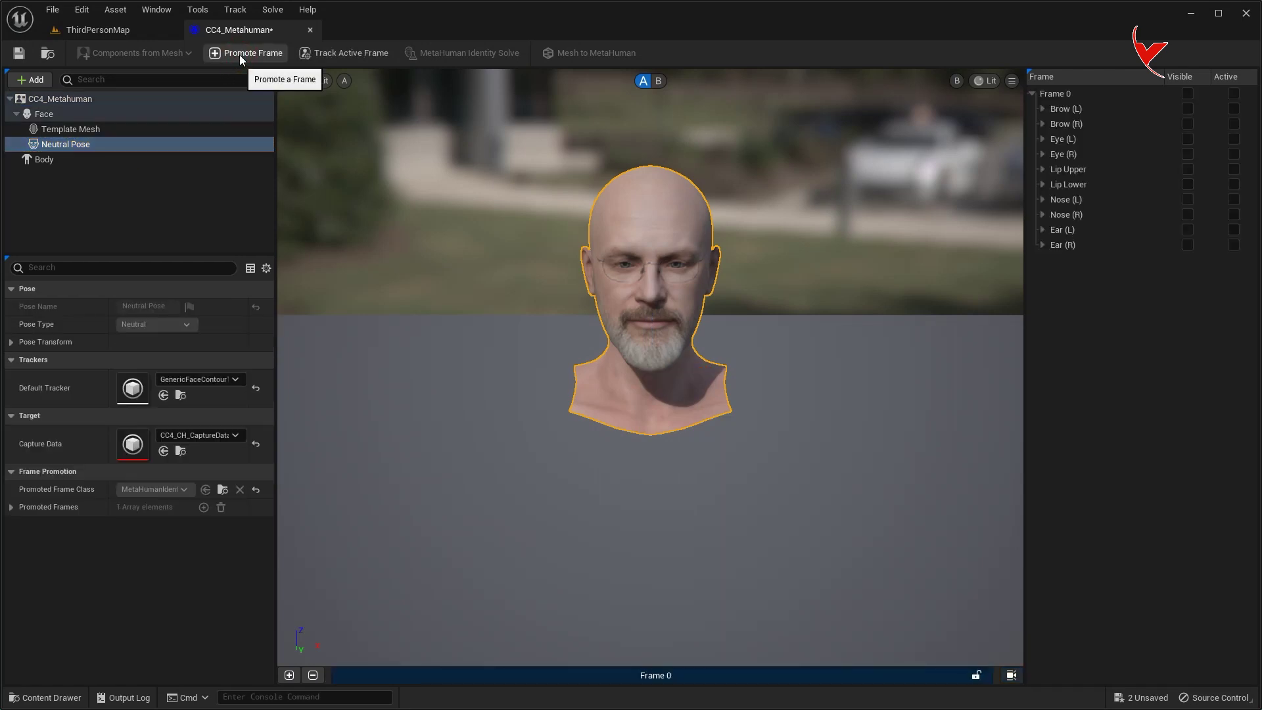
click(351, 54)
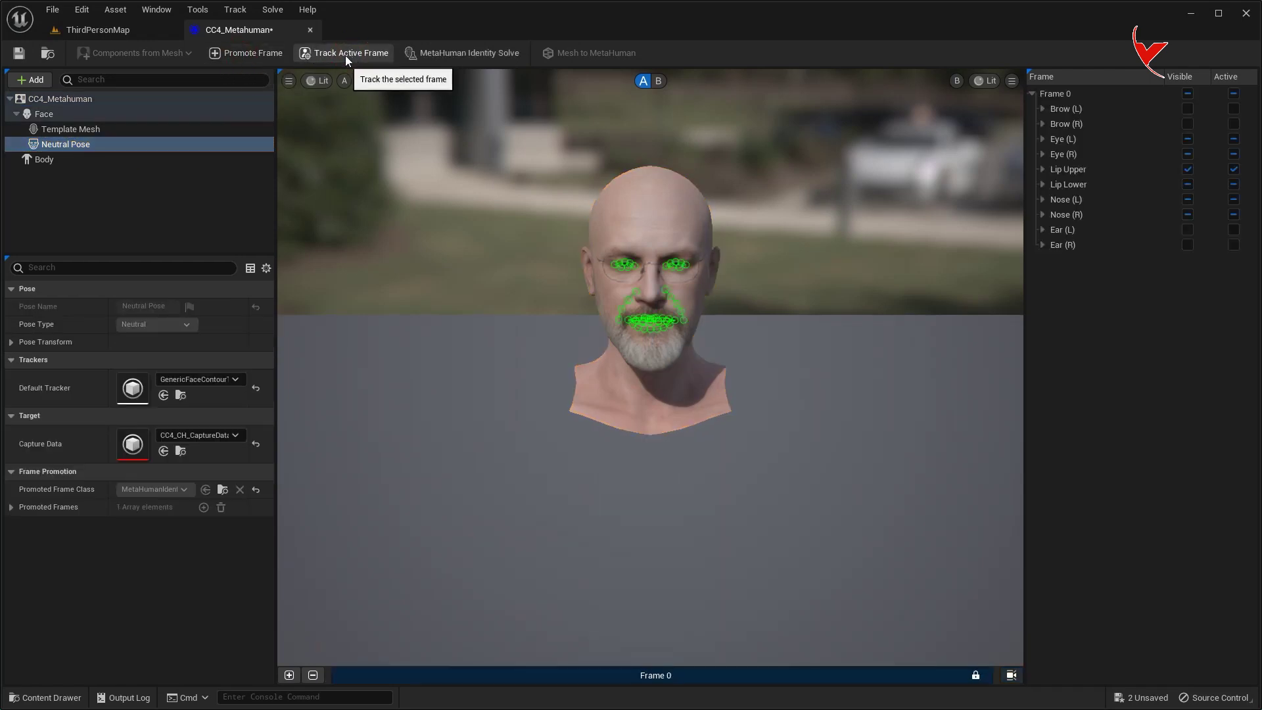
Choose the first body type, run the identity solve and convert the mesh to a MetaHuman
scroll(677, 276, up, 5)
scroll(664, 314, up, 3)
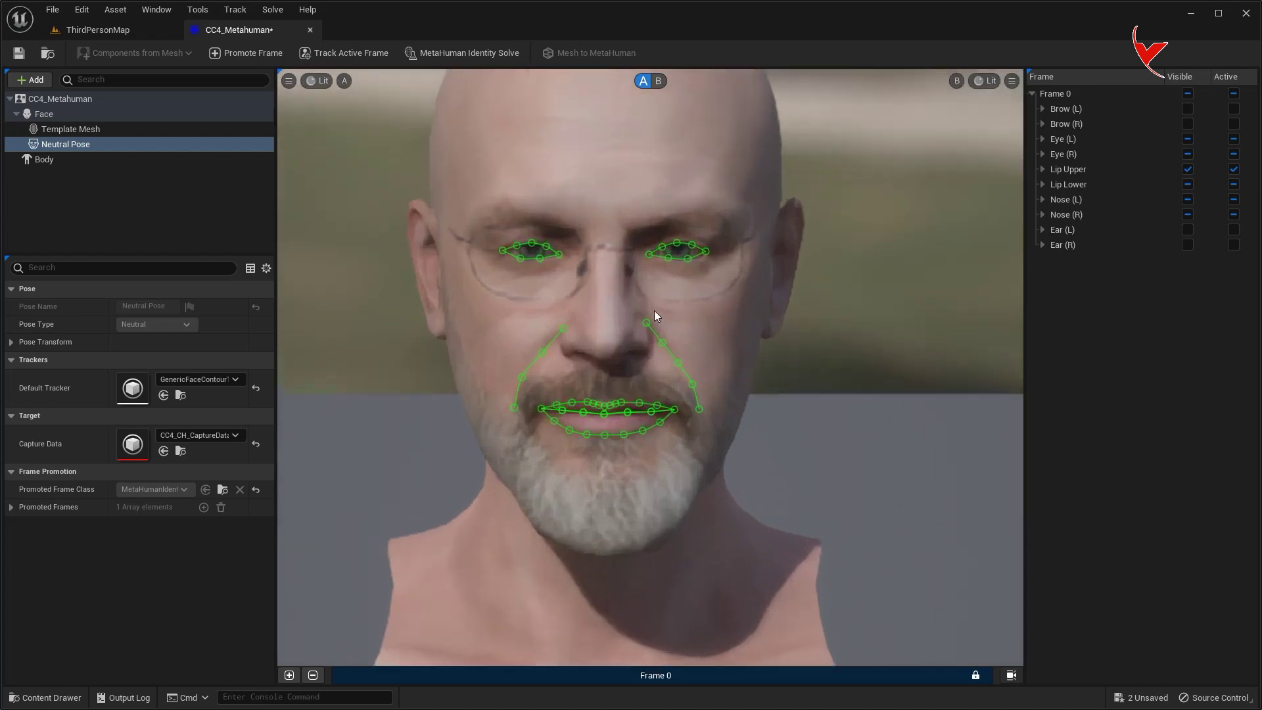
click(169, 158)
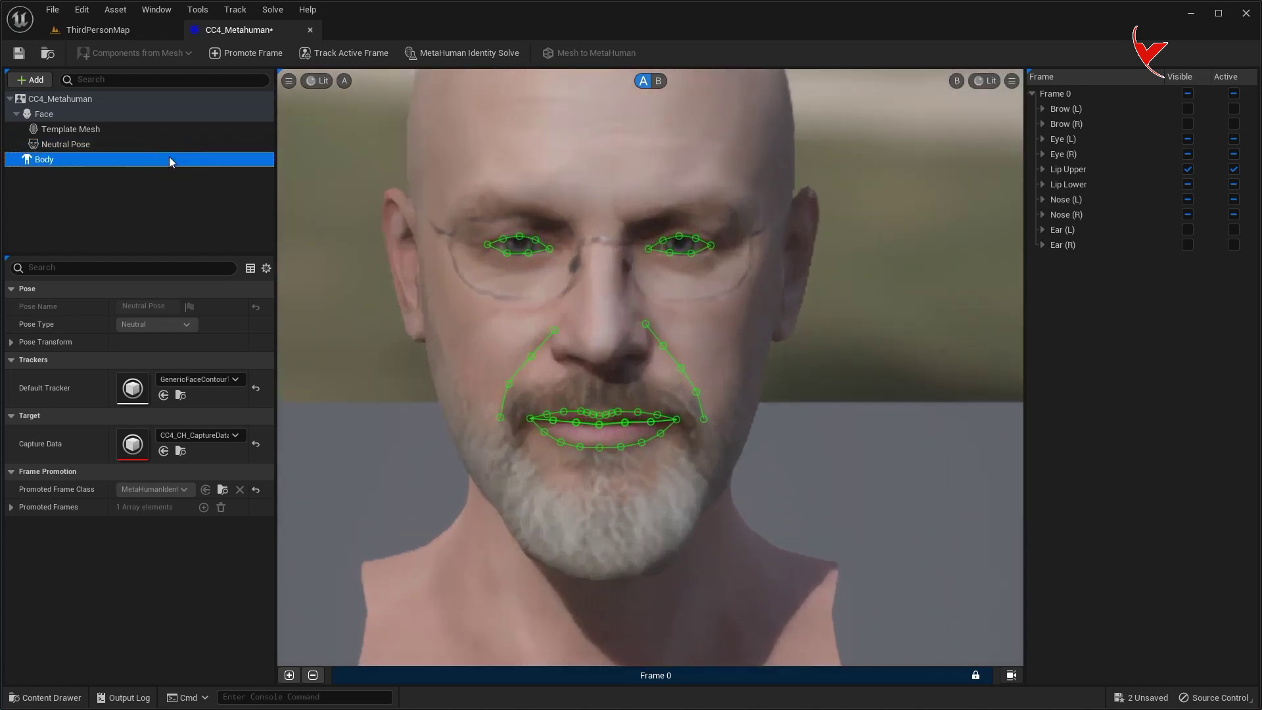
click(80, 371)
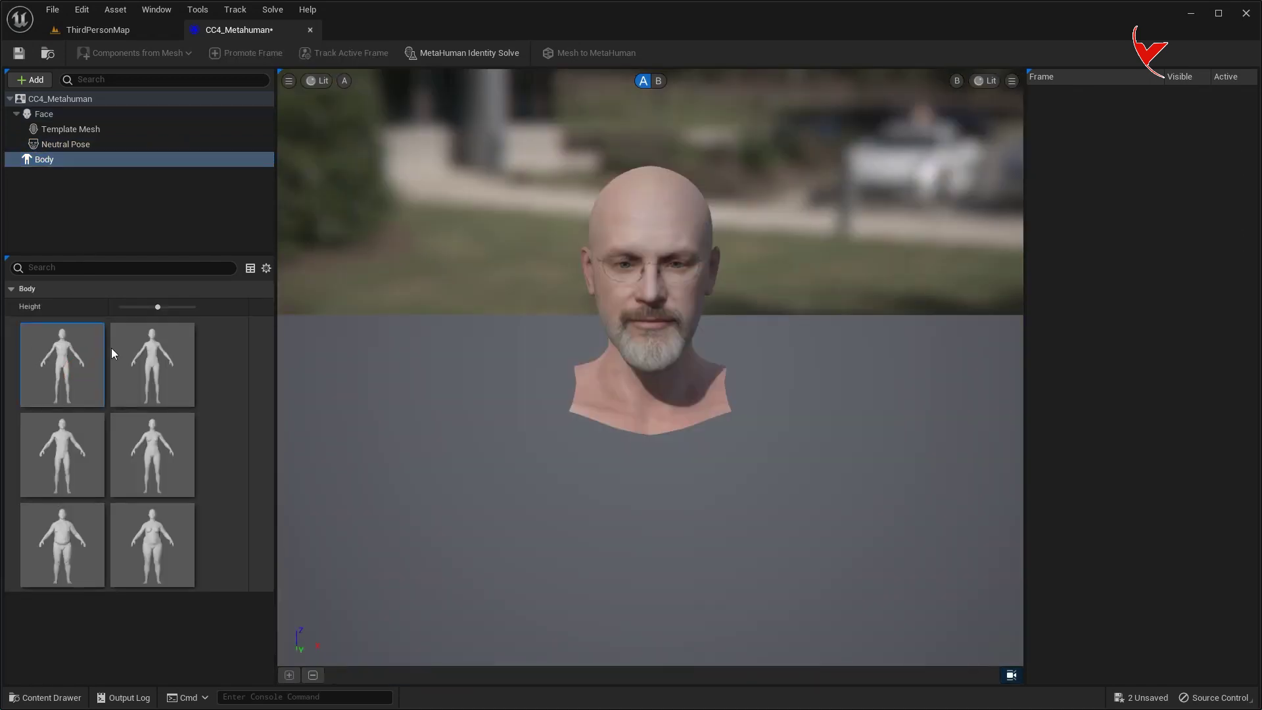
click(435, 59)
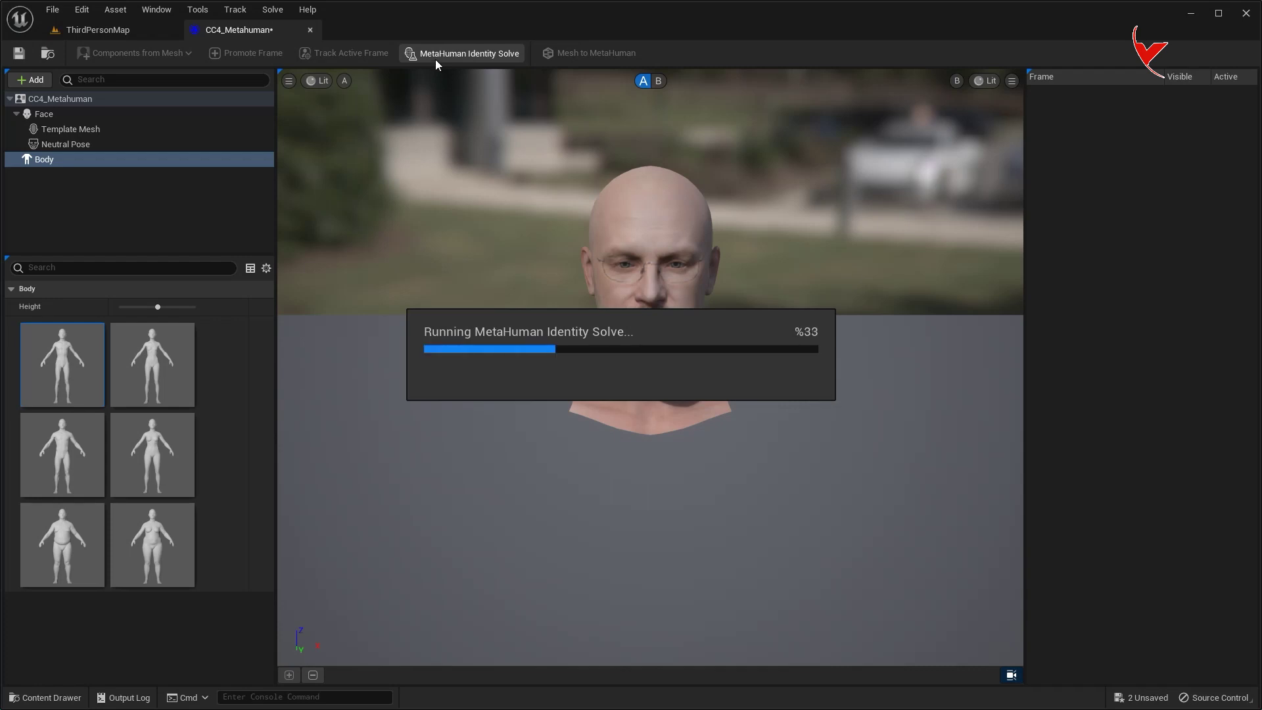
click(598, 54)
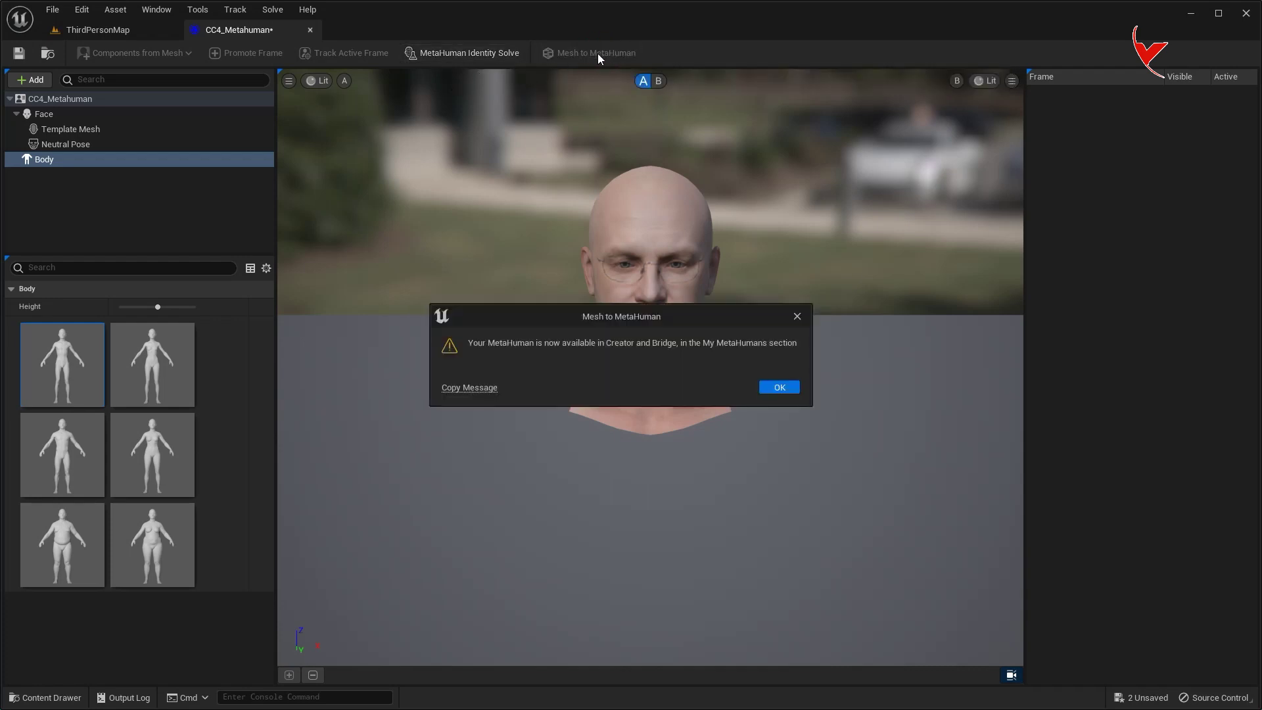
click(779, 388)
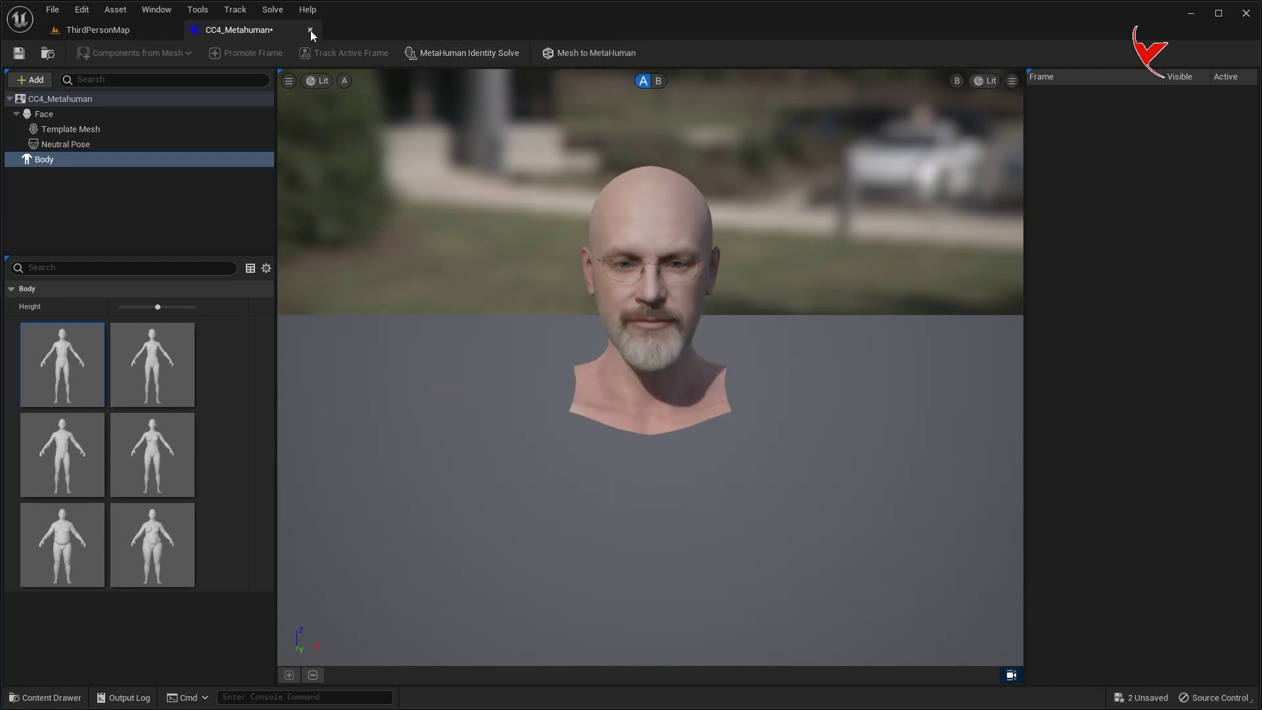
In Quixel Bridge's My MetaHumans, select CC4_METAHUMAN and start MetaHuman Creator
click(310, 29)
click(175, 57)
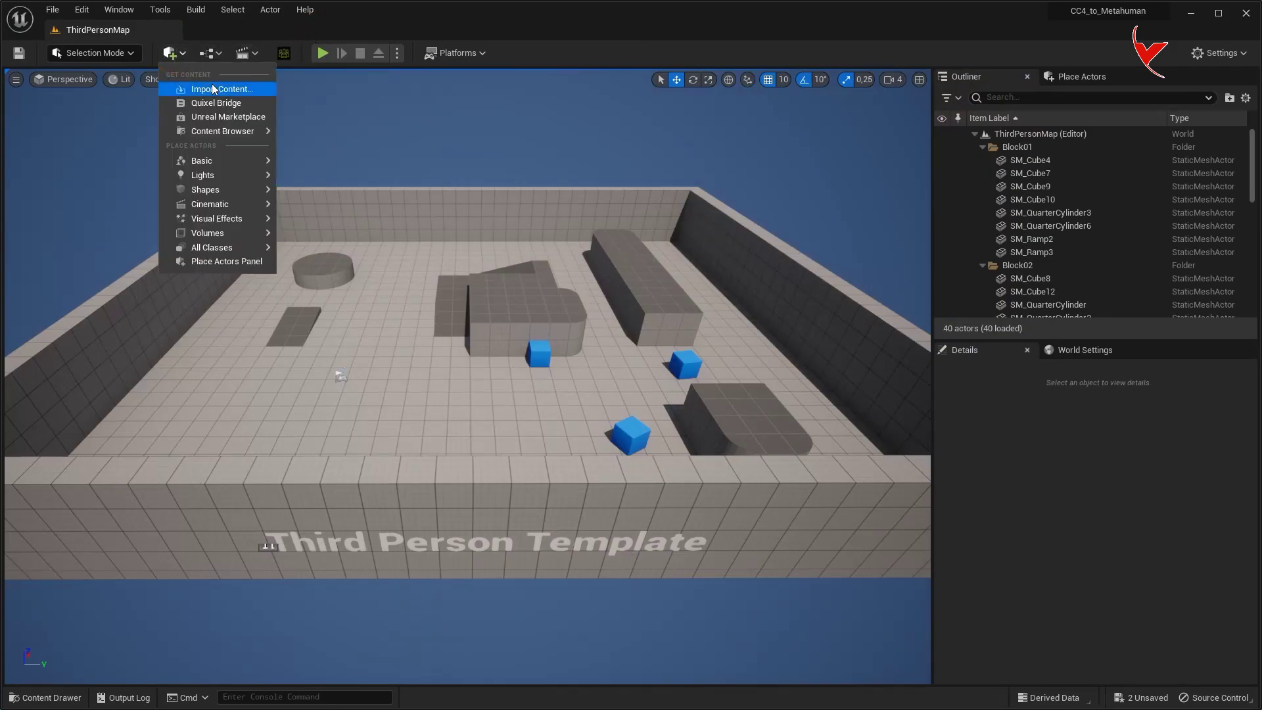
click(215, 102)
click(155, 288)
click(98, 225)
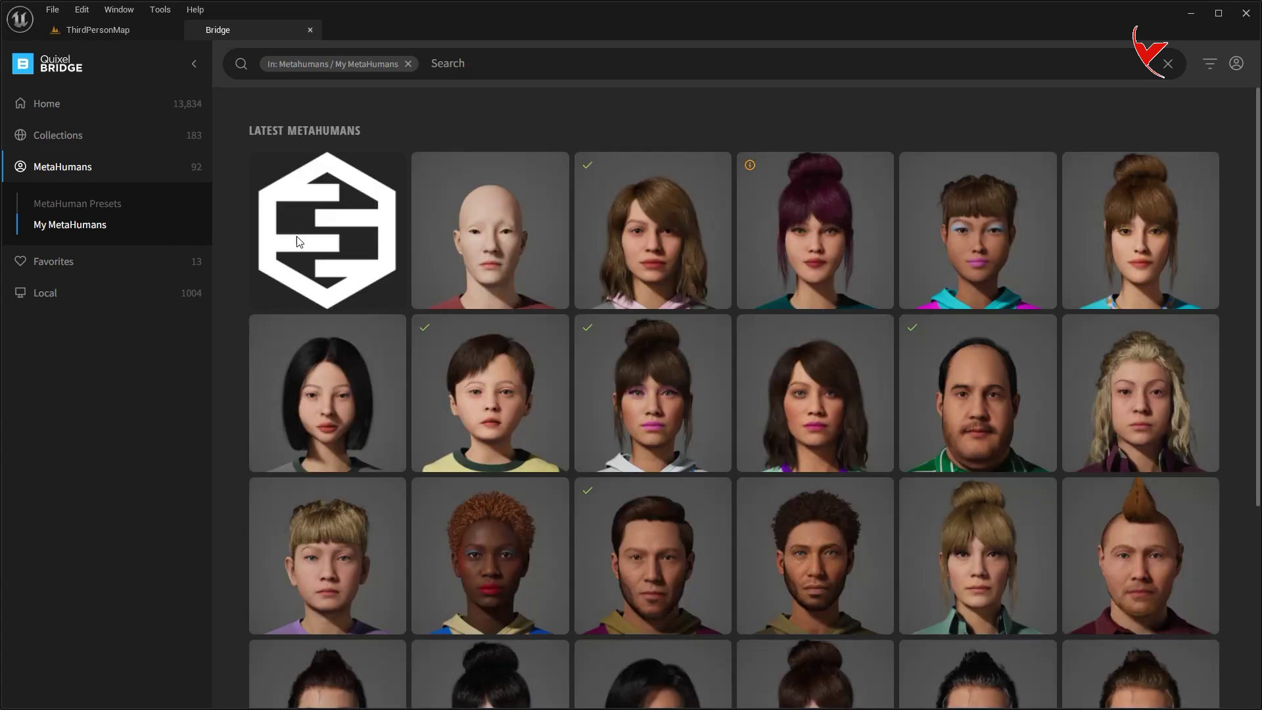
click(297, 238)
click(1200, 287)
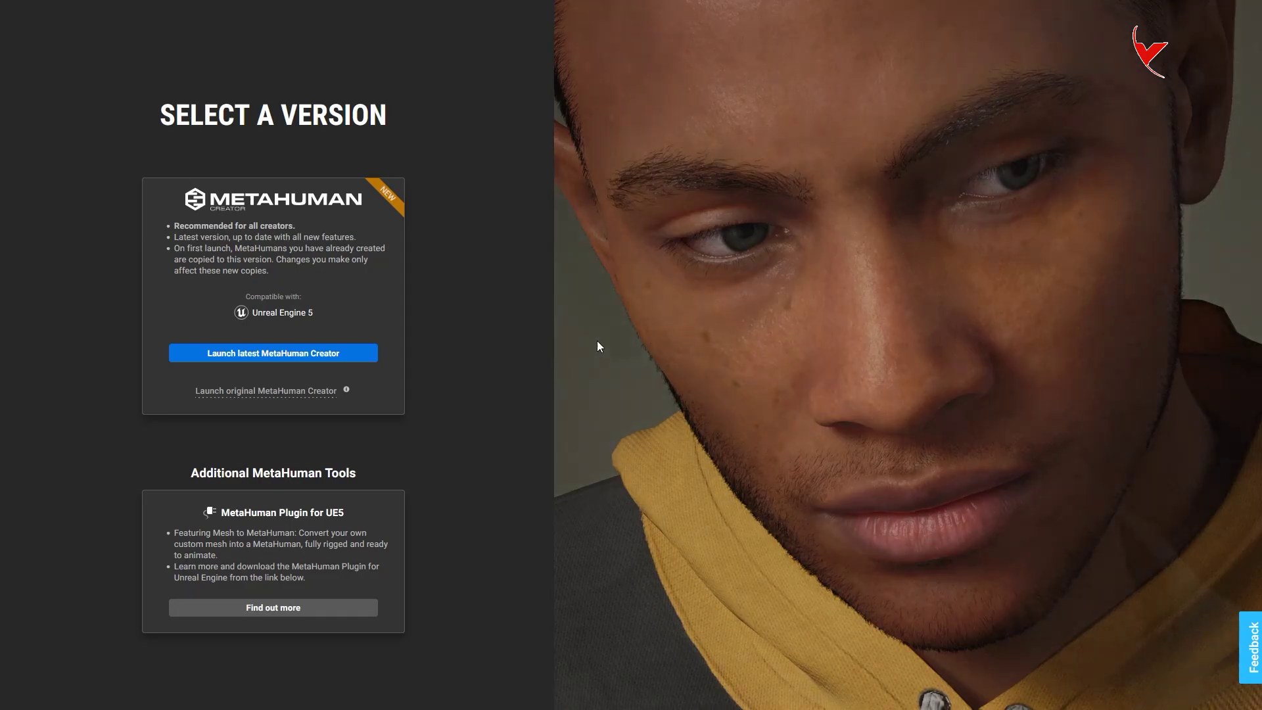
Open CC4_Metahuman in the latest MetaHuman Creator and assign a warm, light peach skin tone
click(325, 353)
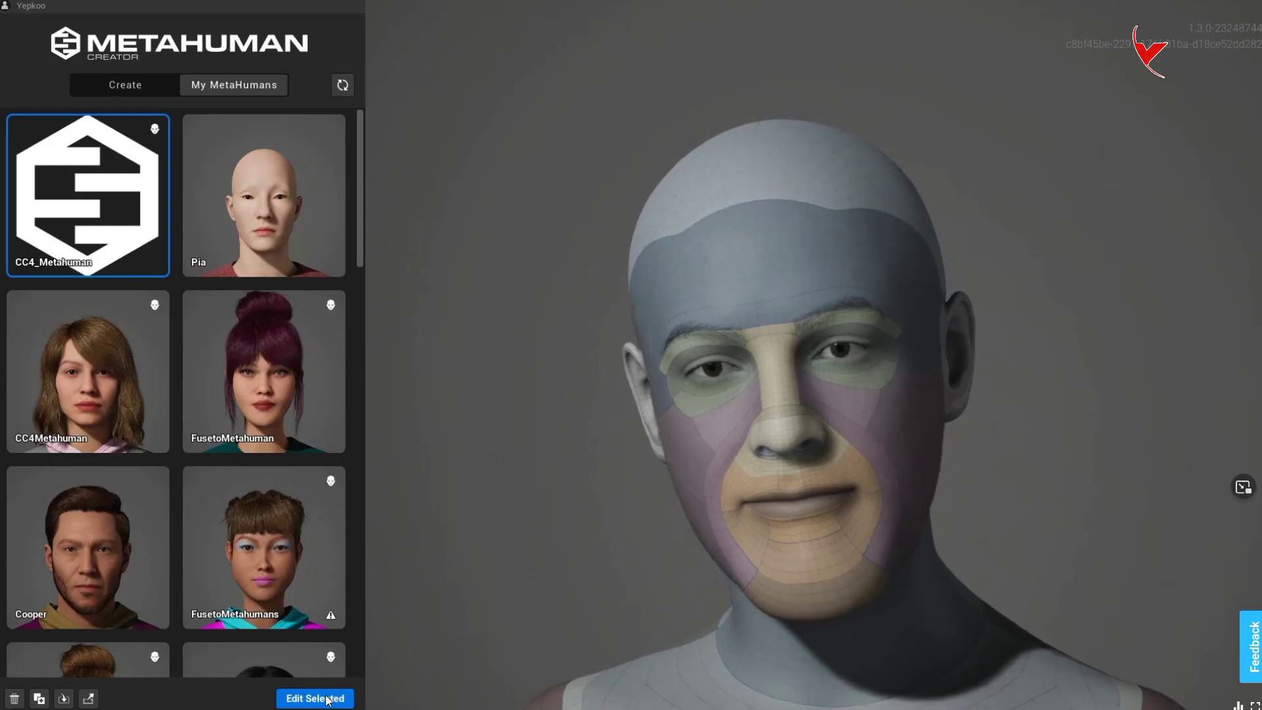
click(326, 698)
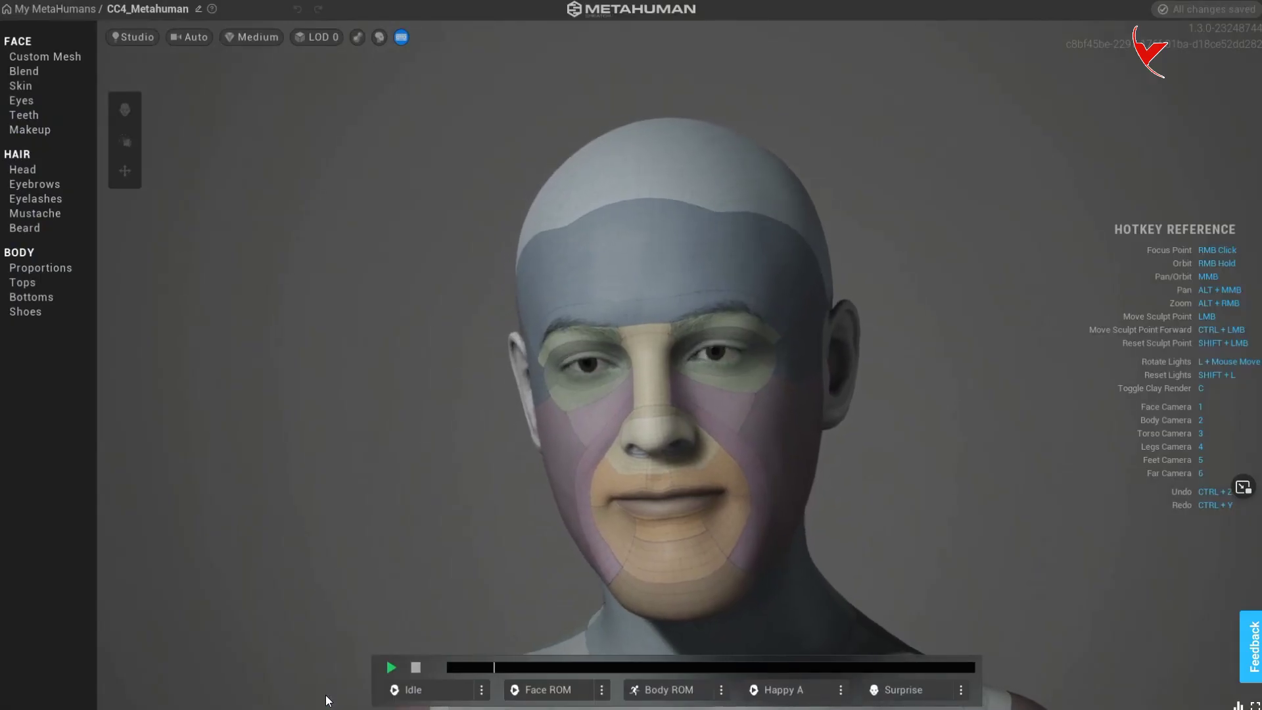
click(71, 90)
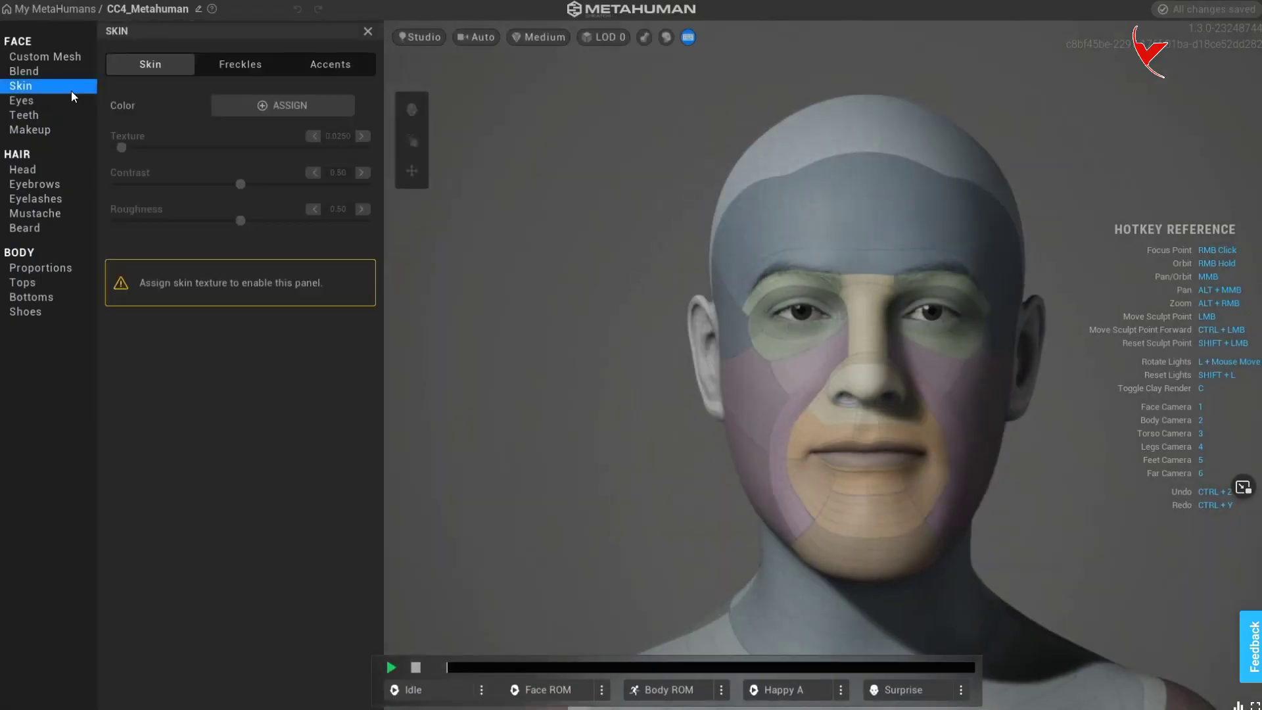
click(243, 99)
click(246, 136)
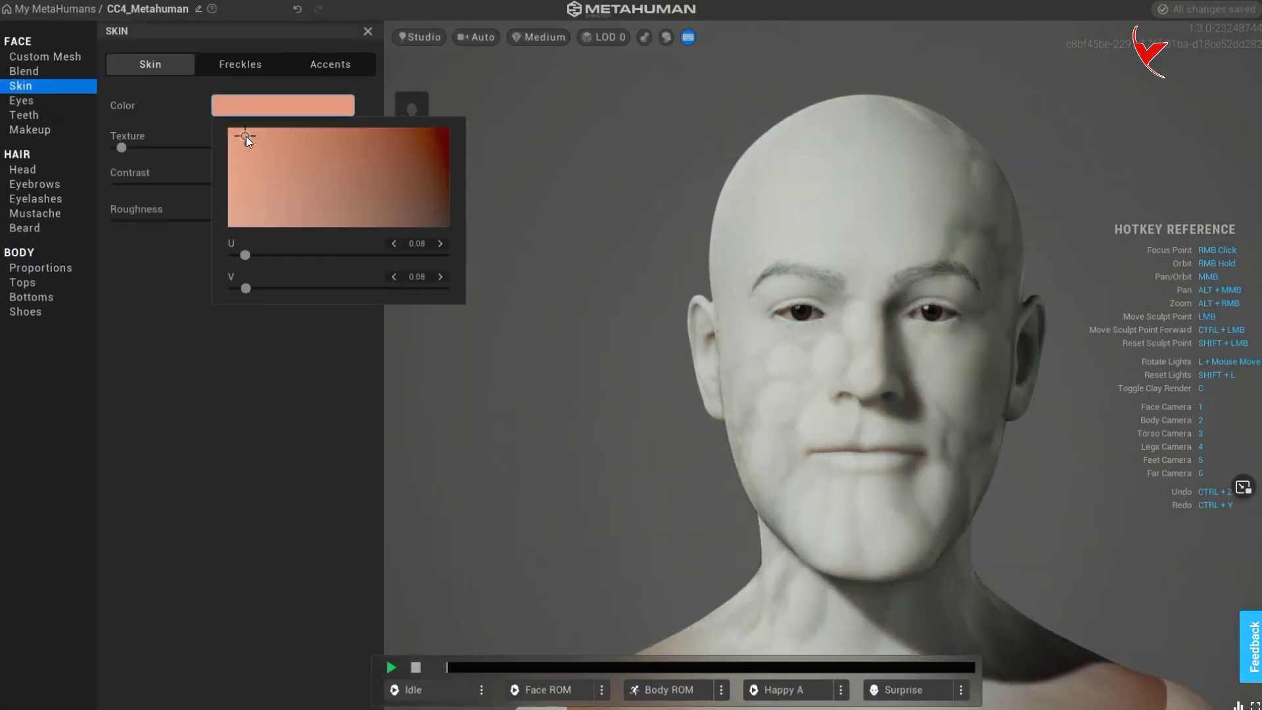
click(280, 142)
click(267, 365)
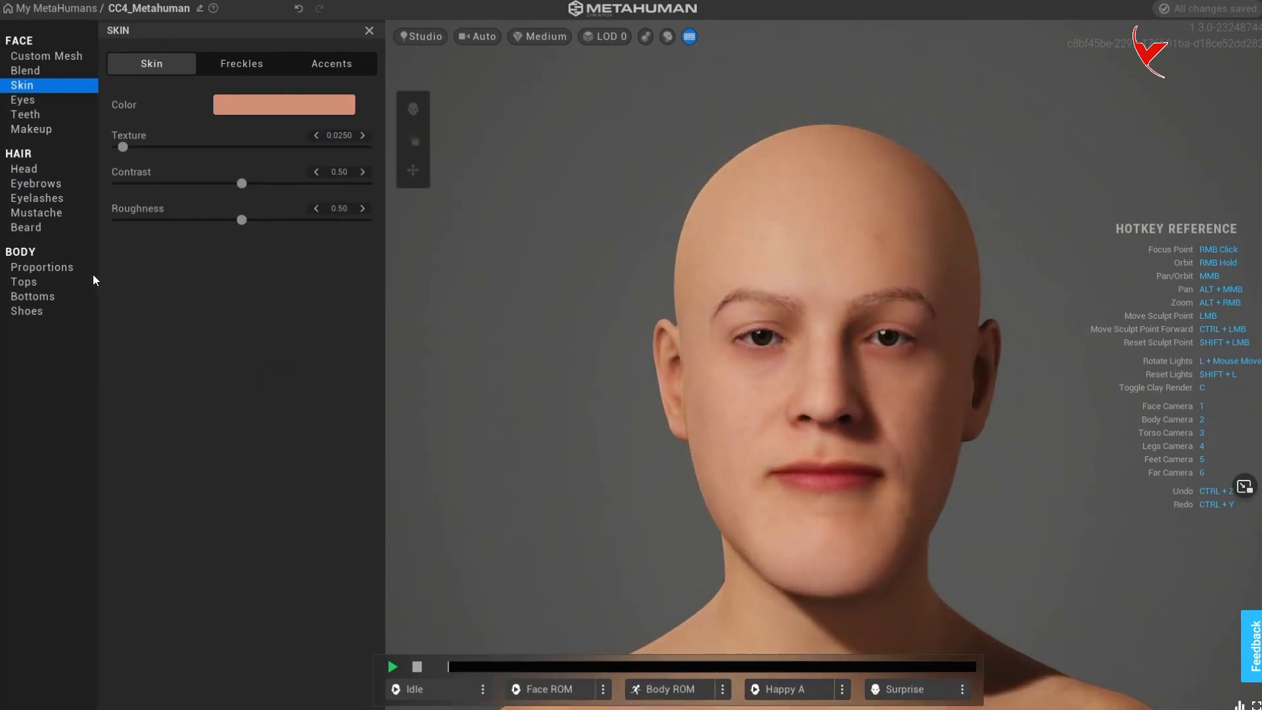
click(64, 283)
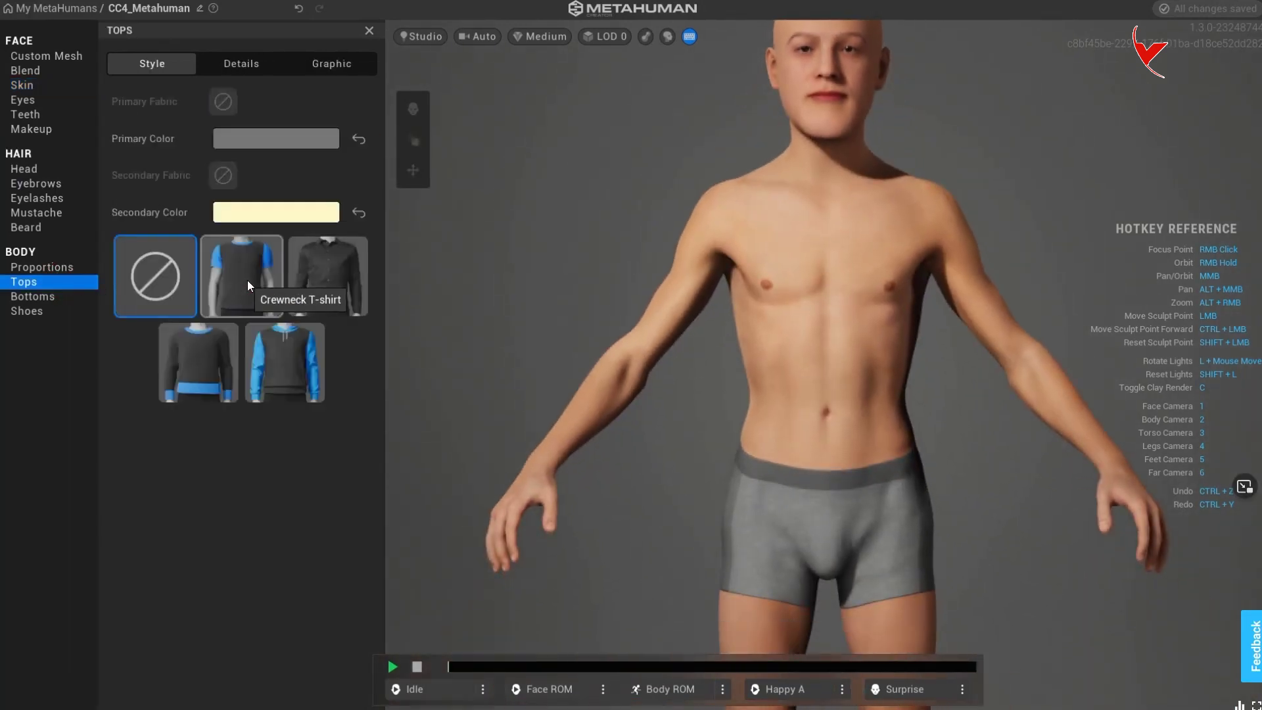
Dress the character in a crewneck T-shirt with a dark teal body and cream sleeves
click(250, 285)
click(284, 139)
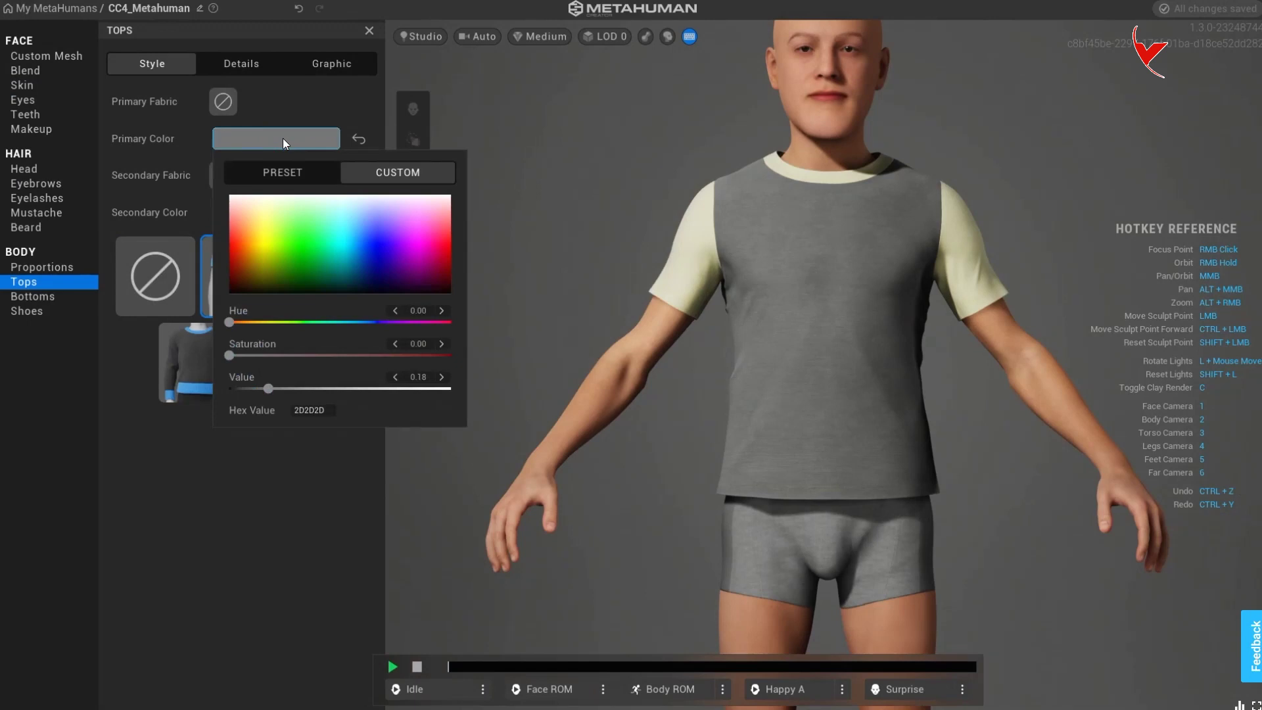
click(347, 284)
mouse_move(349, 285)
mouse_down()
mouse_move(328, 292)
mouse_move(345, 296)
mouse_up()
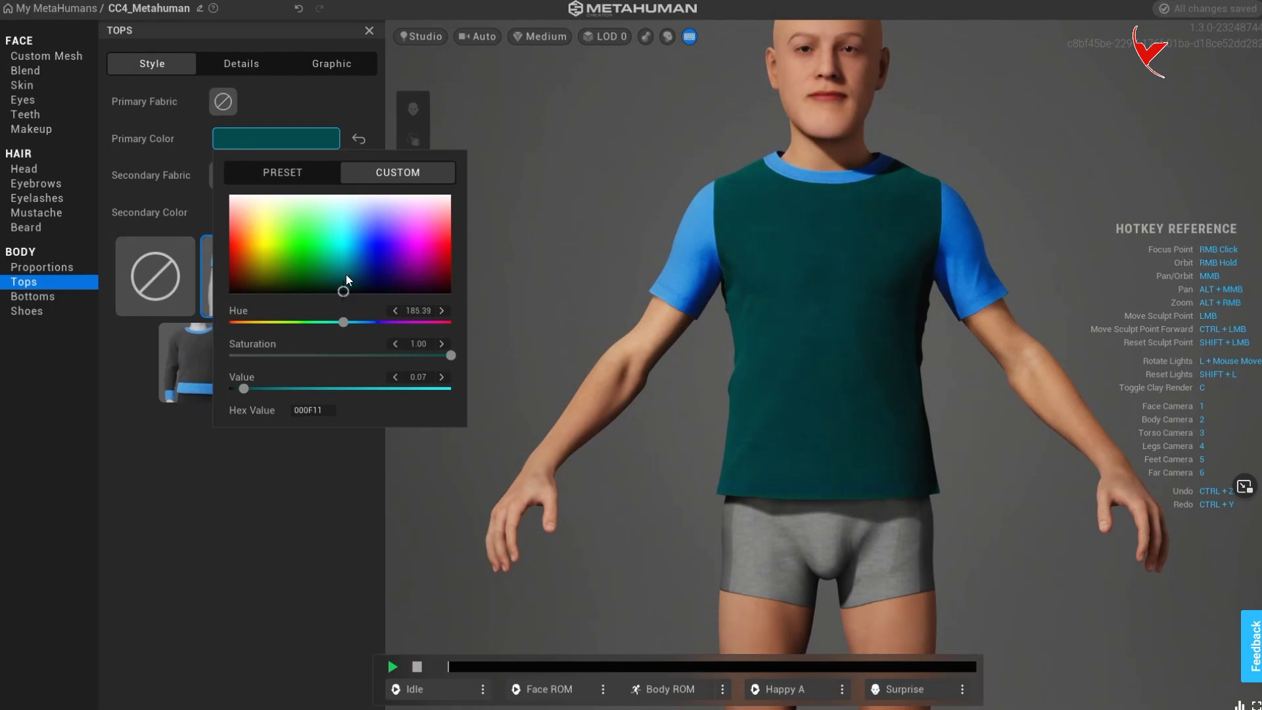
click(331, 114)
click(286, 212)
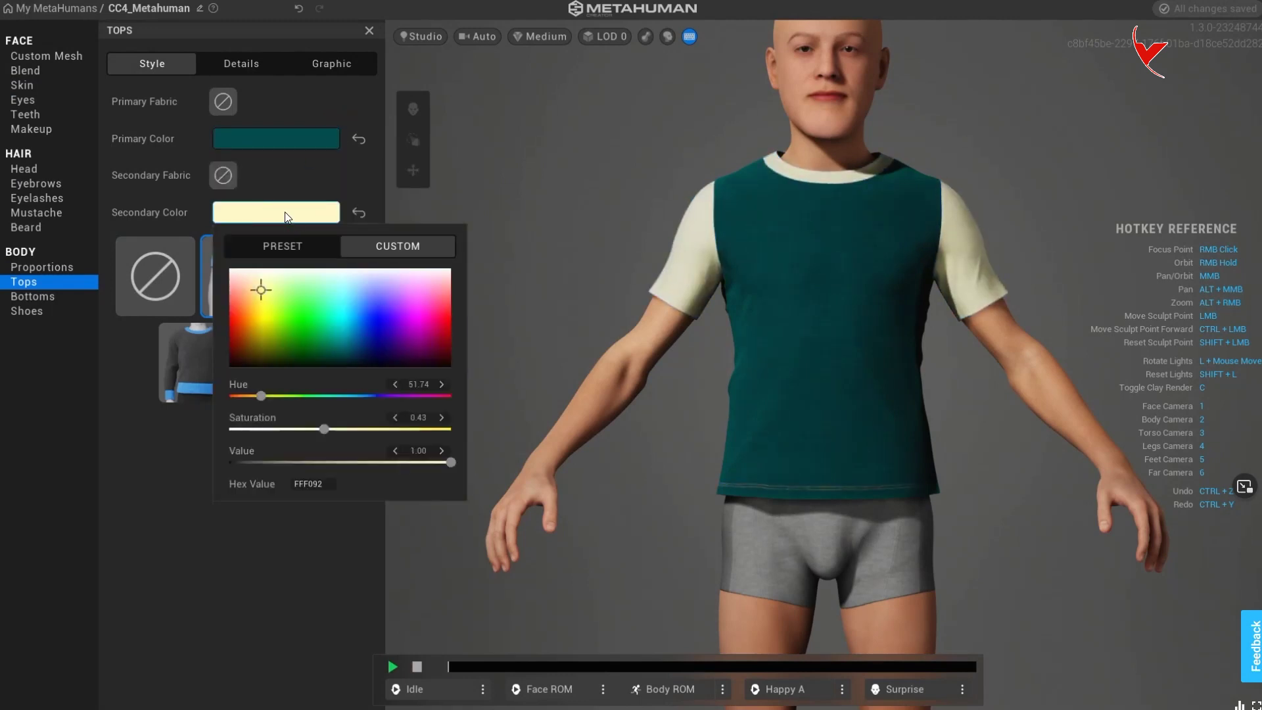
click(287, 217)
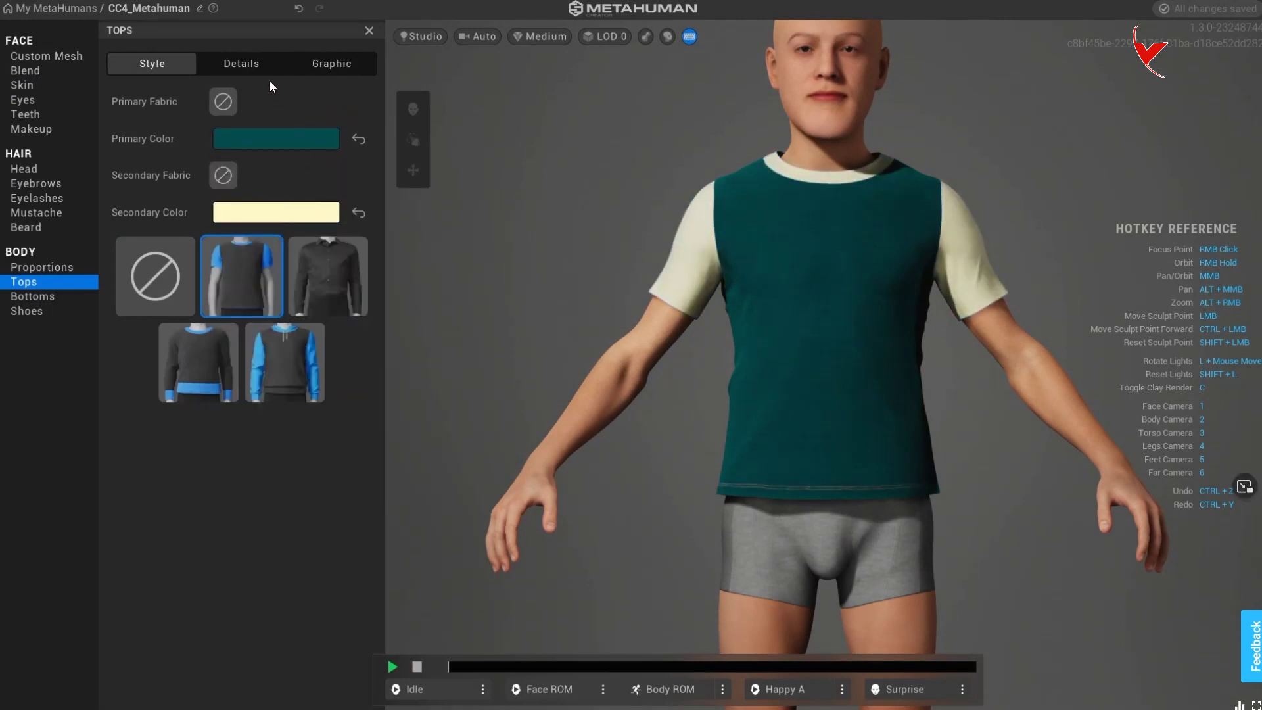
Add a pale yellow Dog graphic to the shirt and set its fabric to Cat Doodles
click(305, 64)
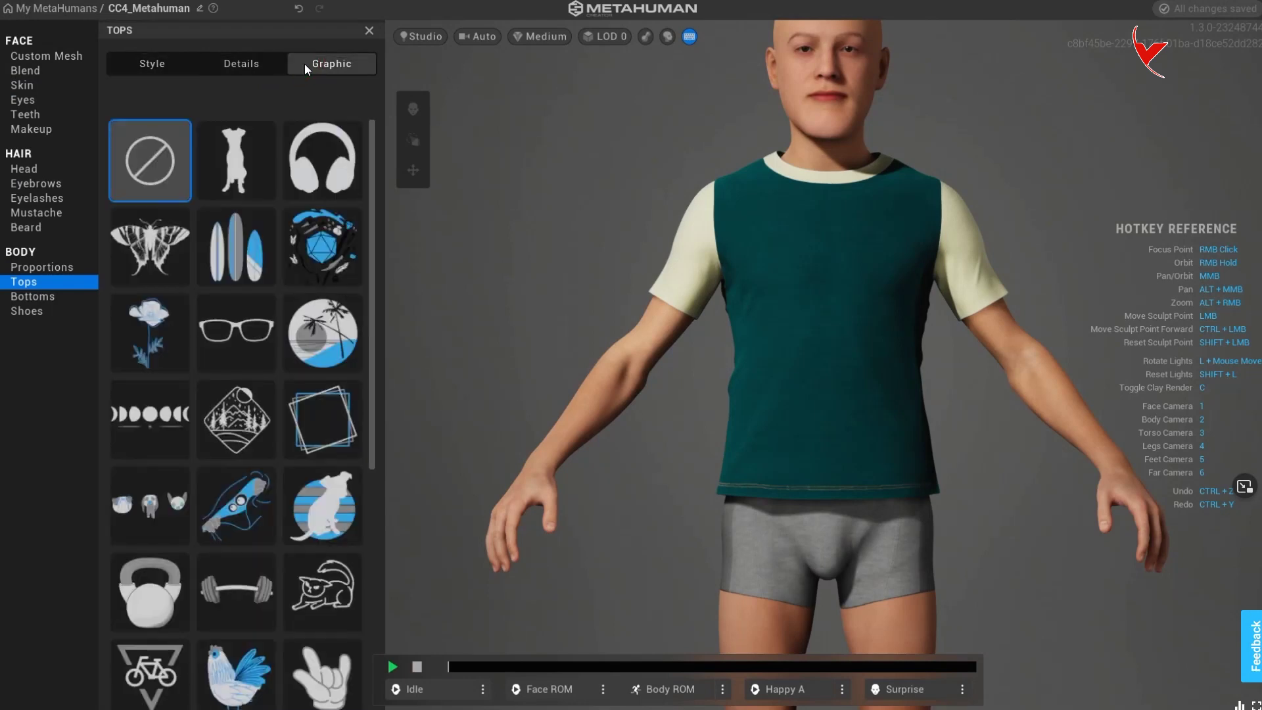
click(238, 181)
click(230, 97)
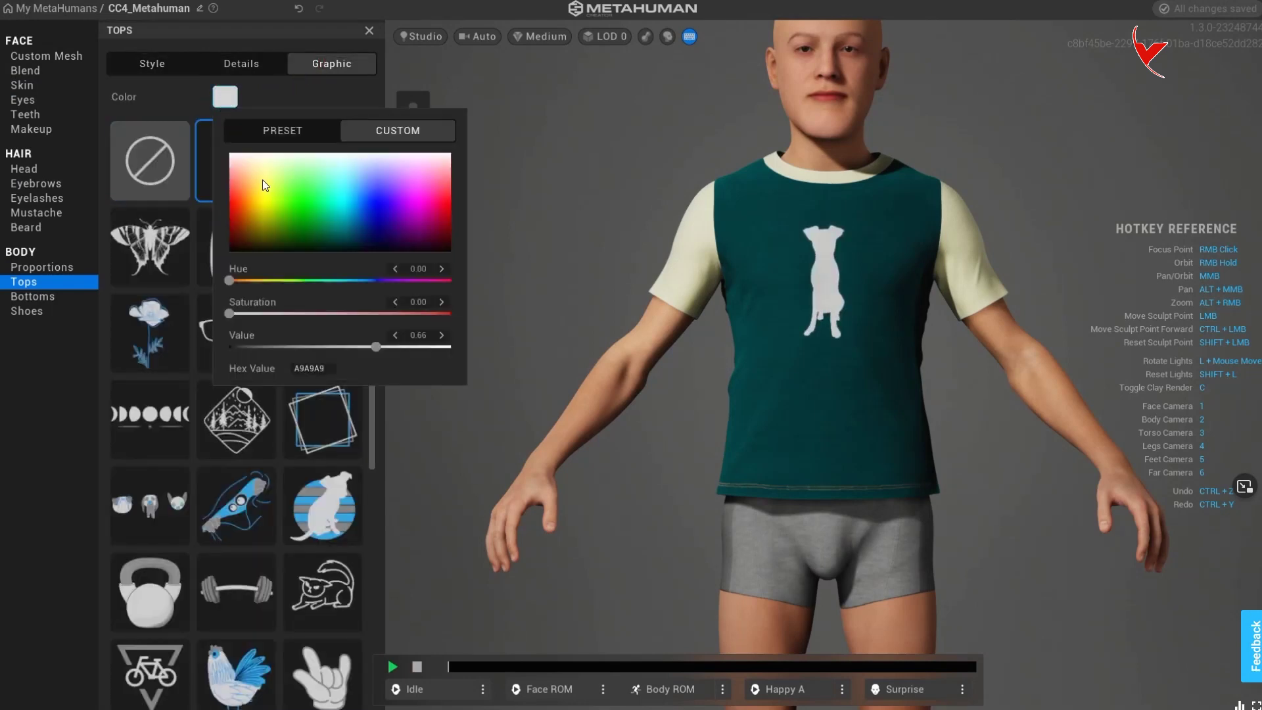
drag(258, 179, 270, 183)
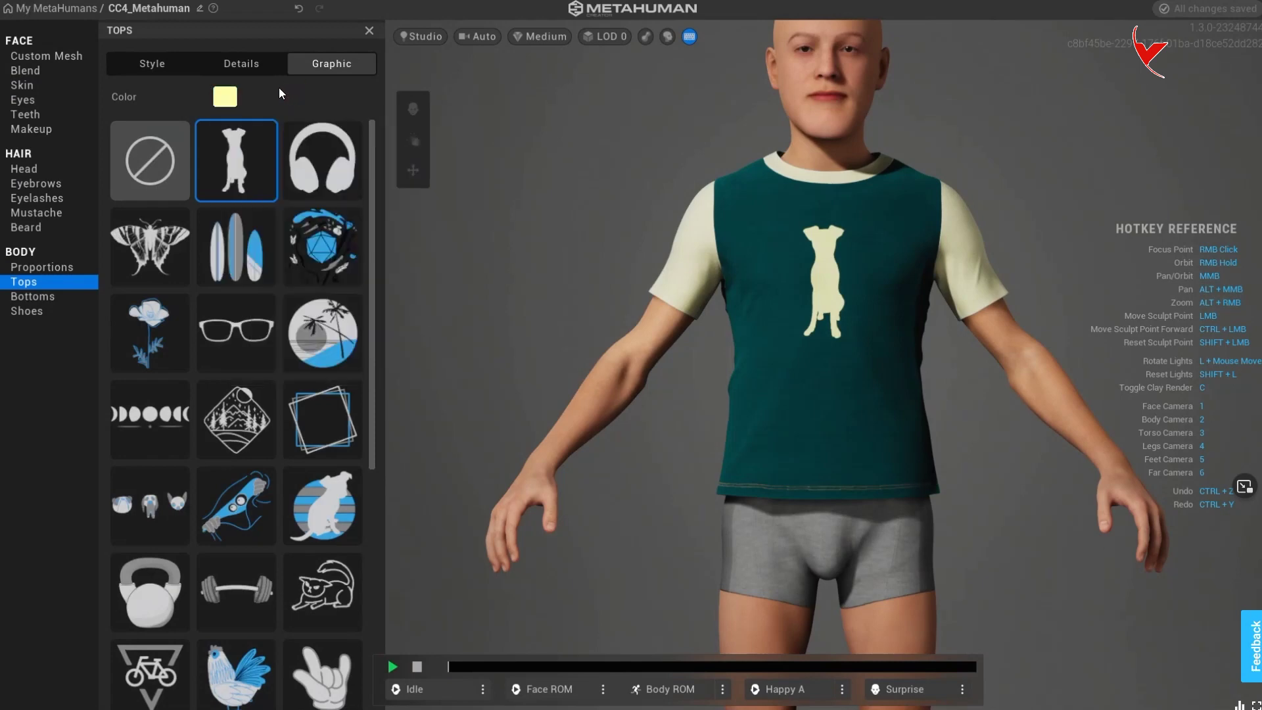
click(246, 64)
click(223, 101)
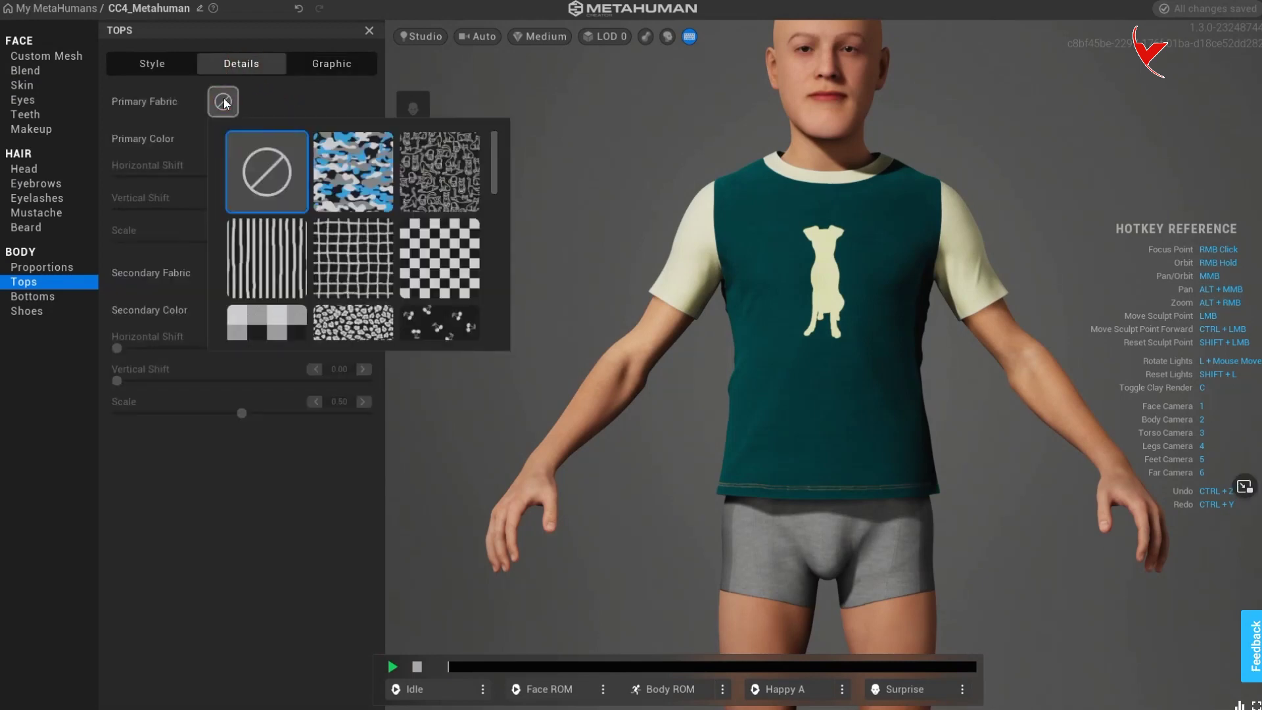
click(460, 171)
click(353, 97)
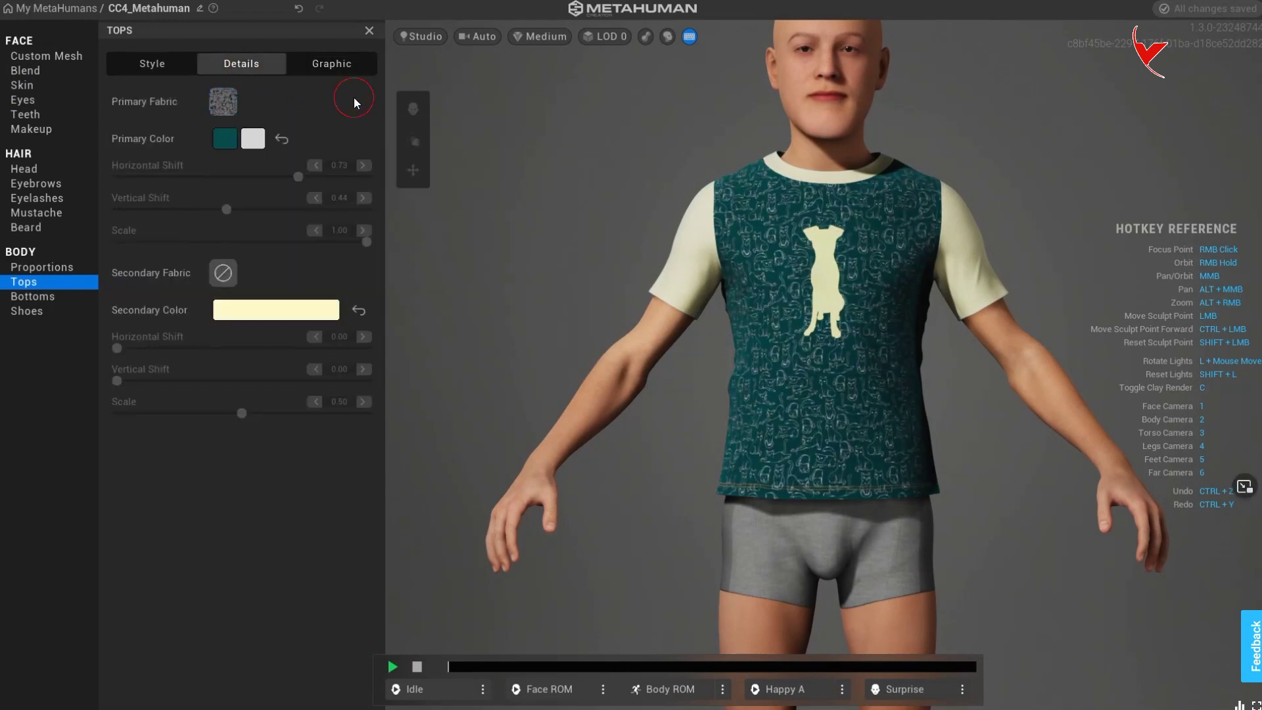
click(42, 298)
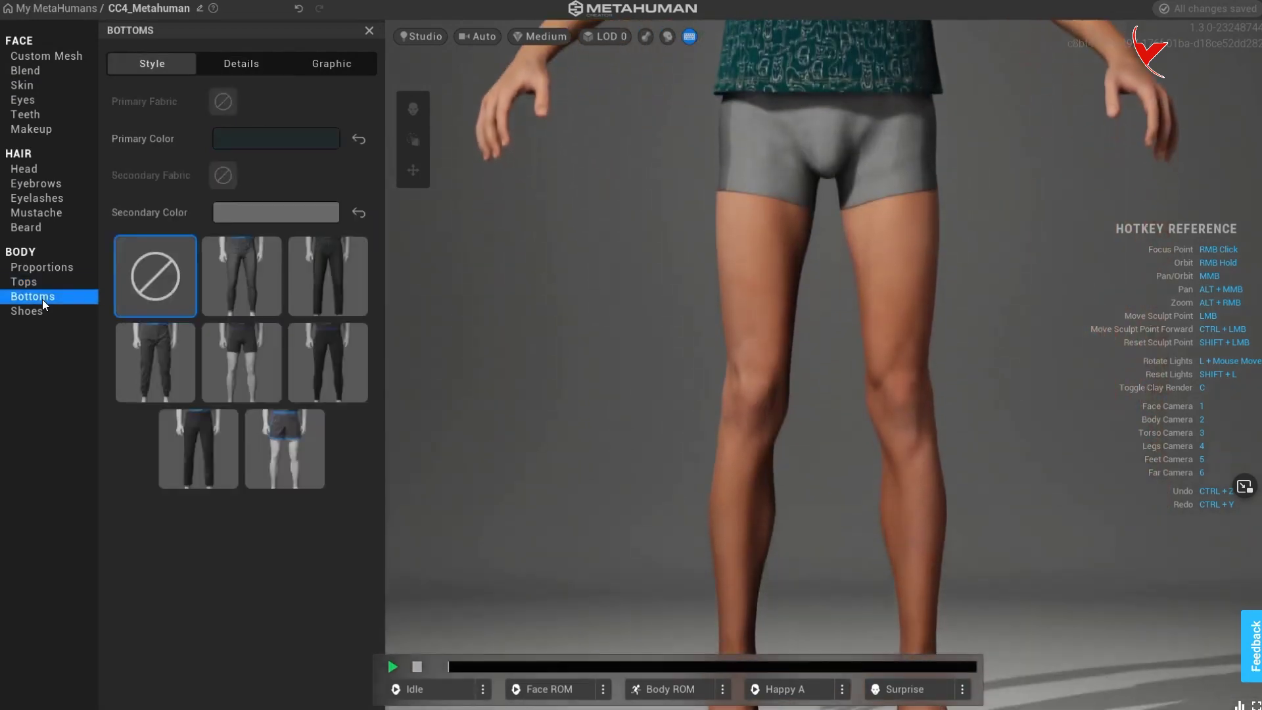
Put Jeans and Casual Sneakers on the character and orbit to inspect the outfit
click(344, 282)
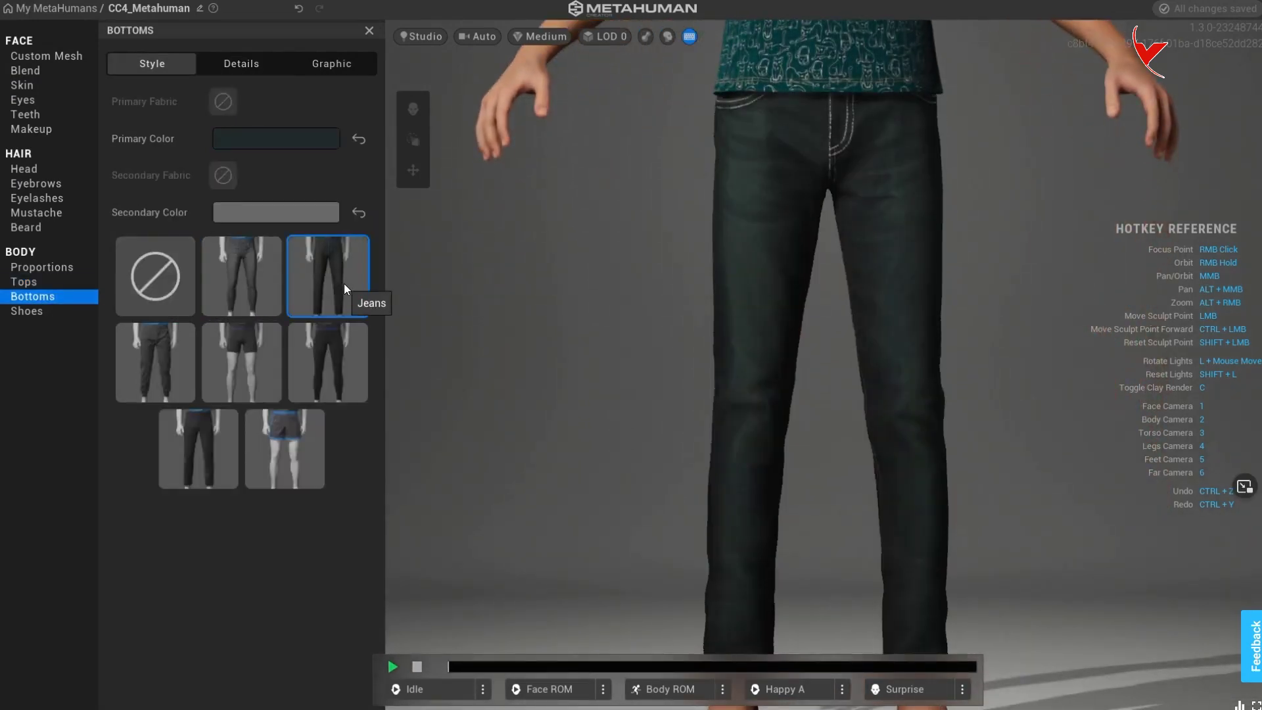
click(49, 310)
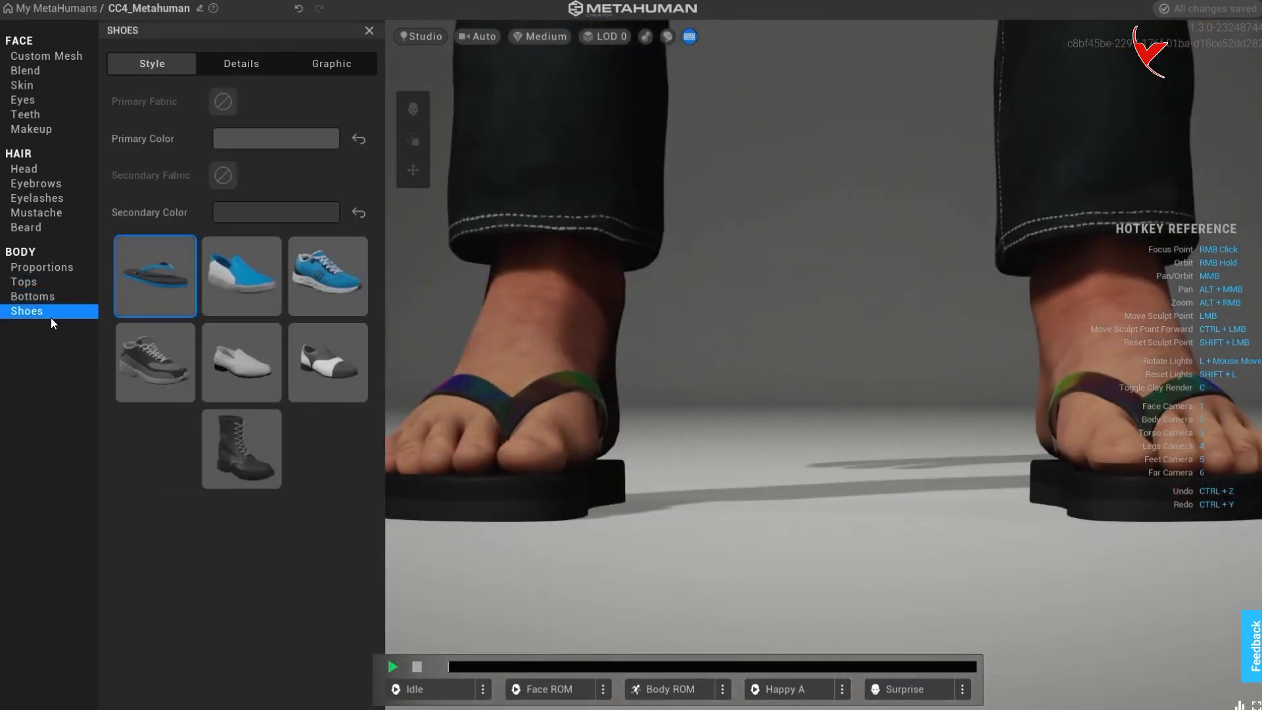
click(154, 349)
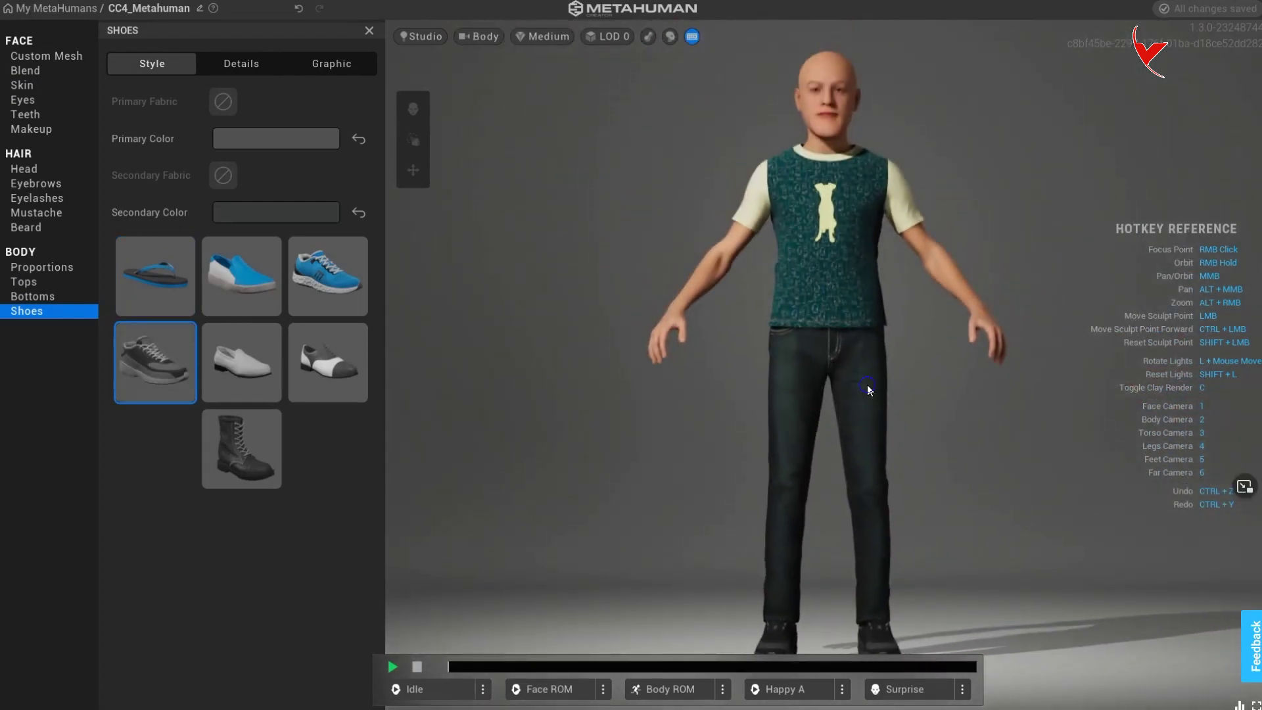
right_drag(811, 403, 685, 374)
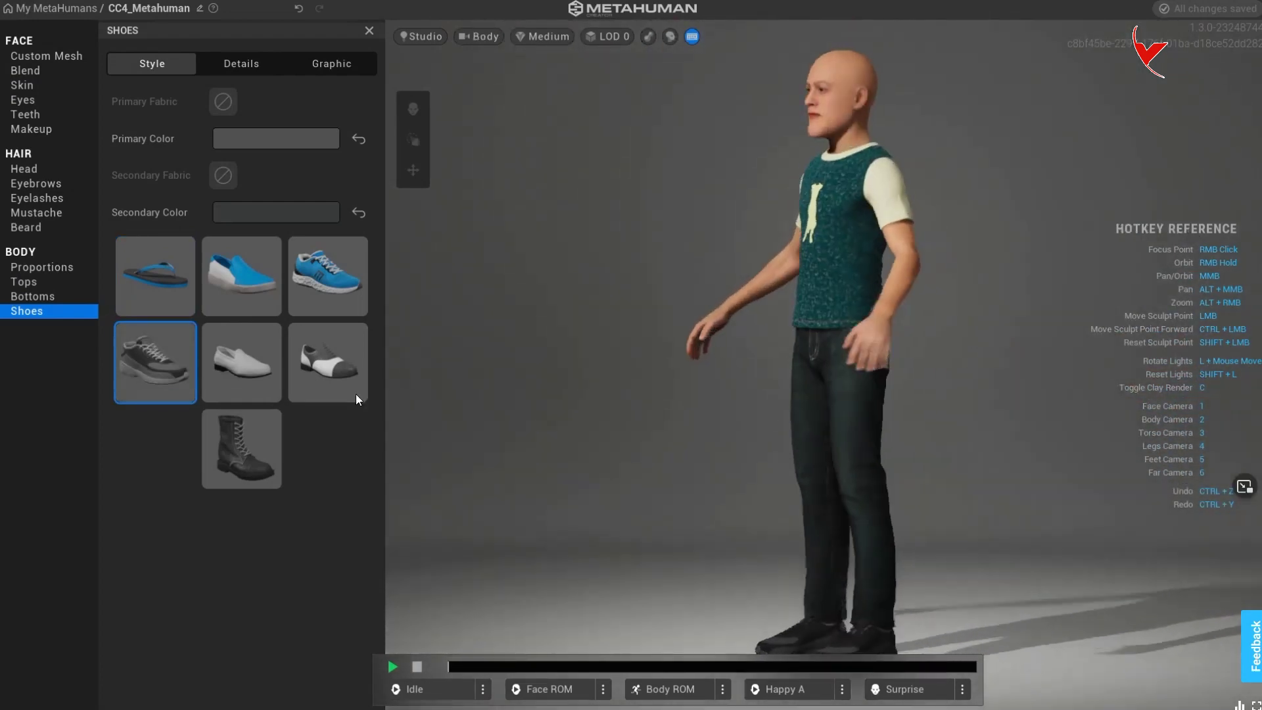
Give the character the Short Receding hairstyle in dark brown
click(77, 171)
click(319, 244)
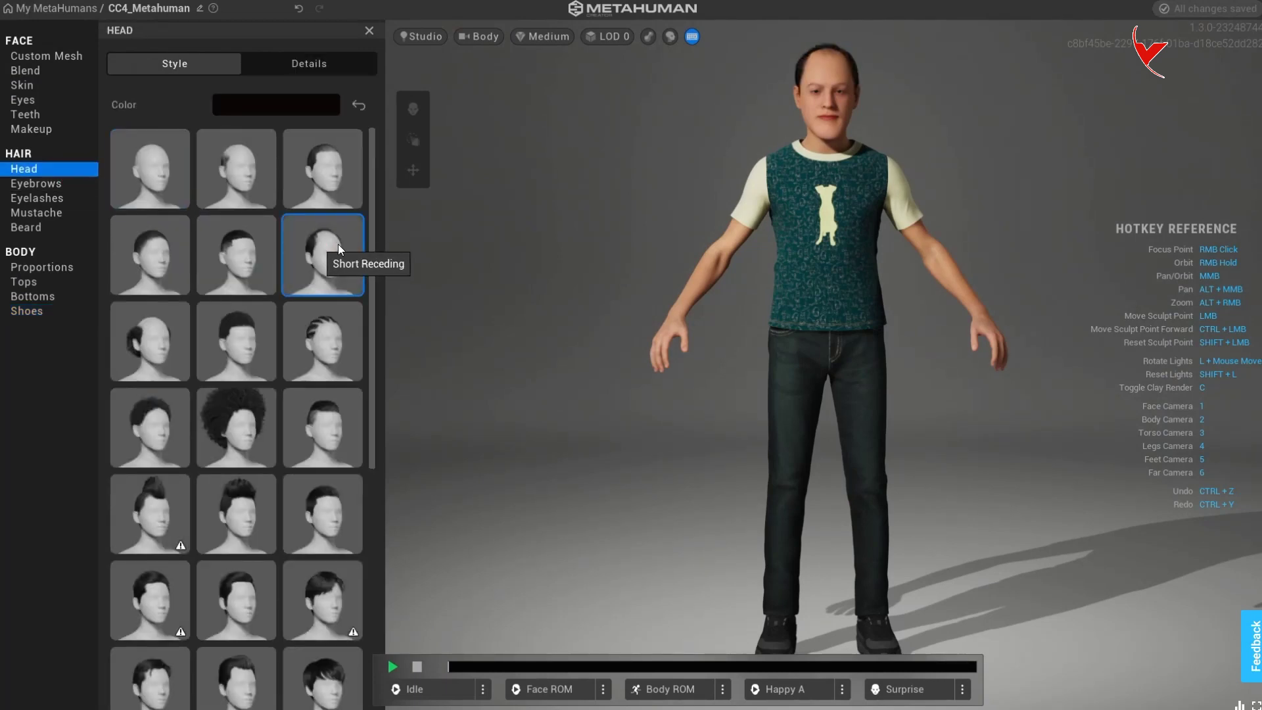
mouse_move(838, 160)
right_down()
mouse_move(736, 190)
mouse_move(892, 153)
right_up()
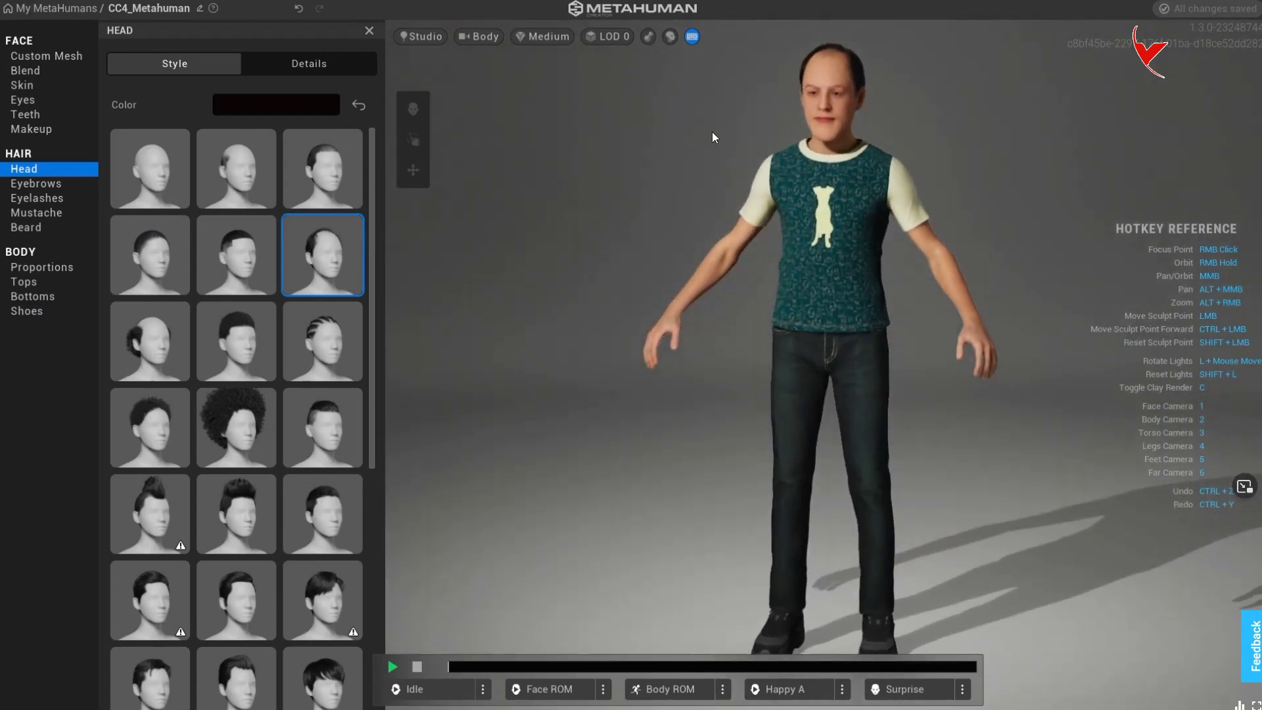
click(315, 115)
drag(369, 192, 393, 200)
click(790, 141)
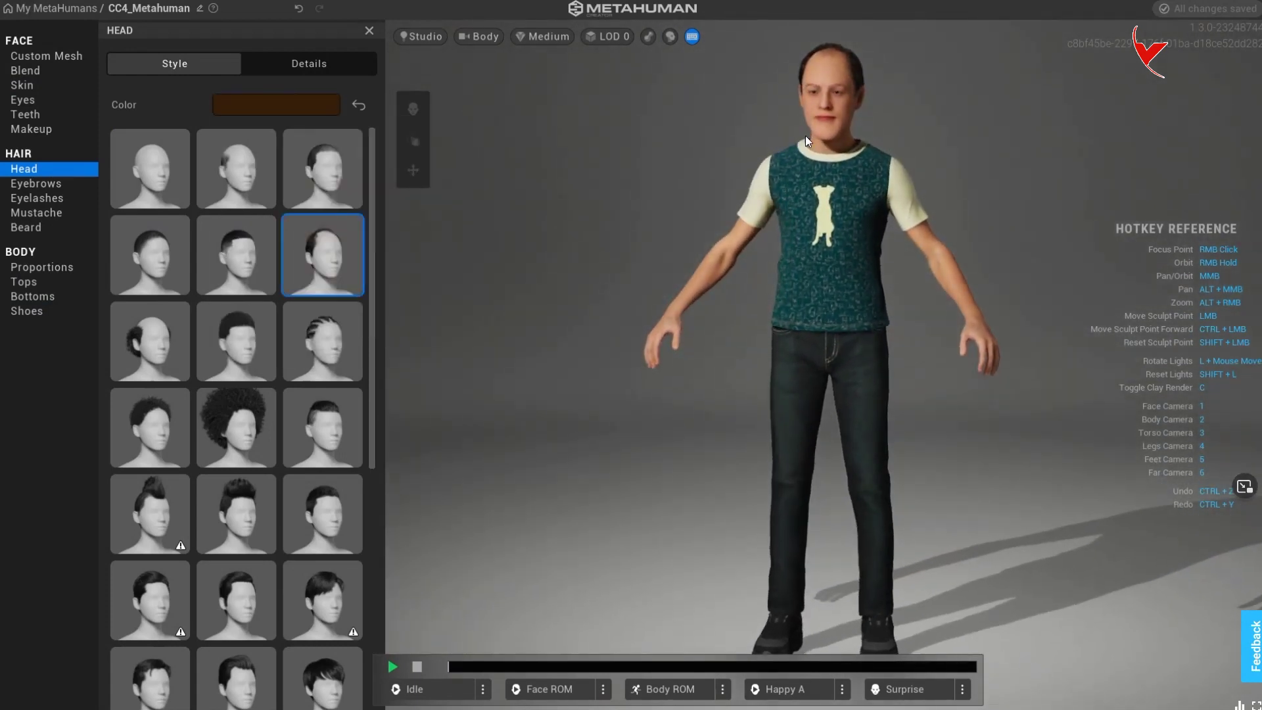
key(1)
Lighten the hair to a medium brown and return to the My MetaHumans library
right_drag(975, 188, 511, 242)
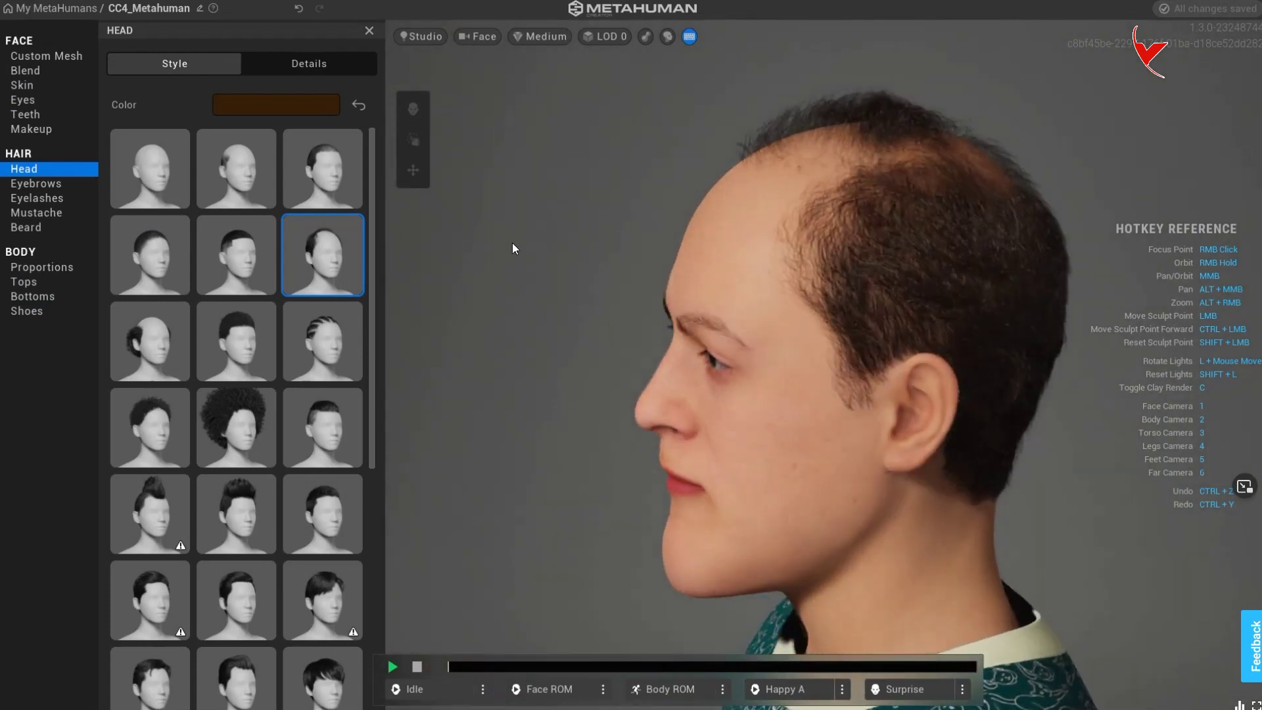
click(274, 105)
drag(380, 194, 351, 205)
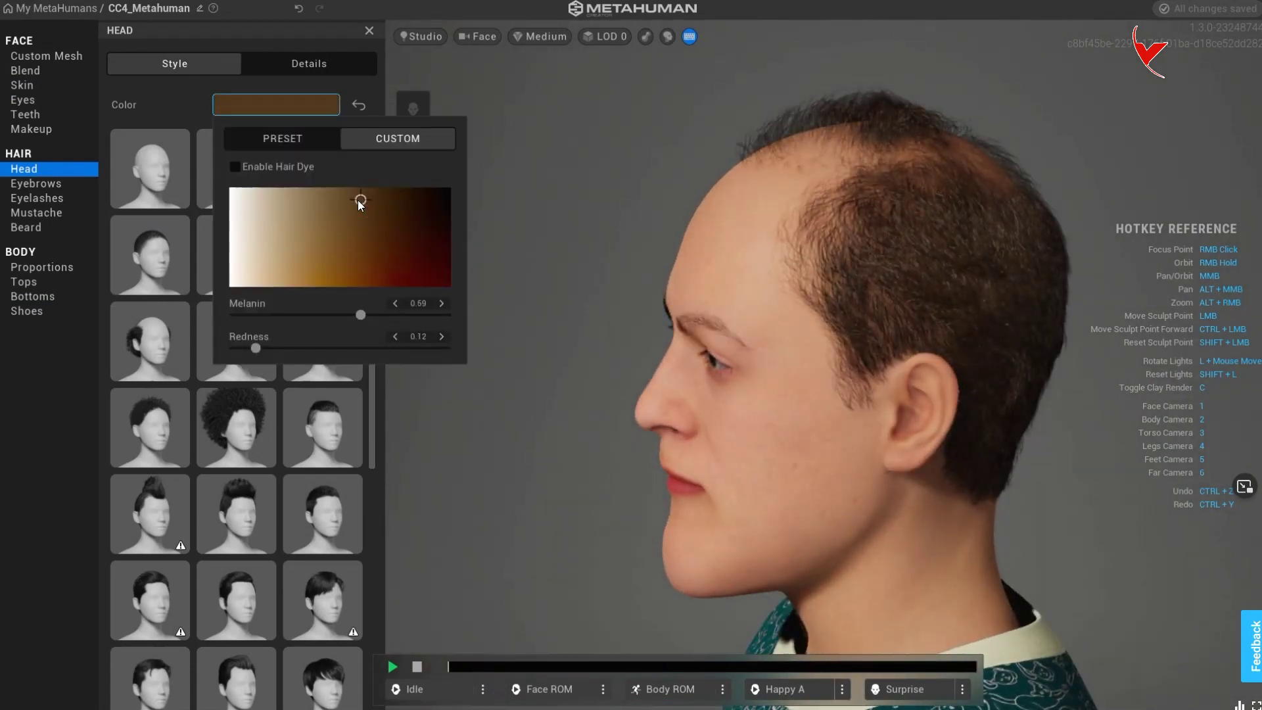
click(593, 189)
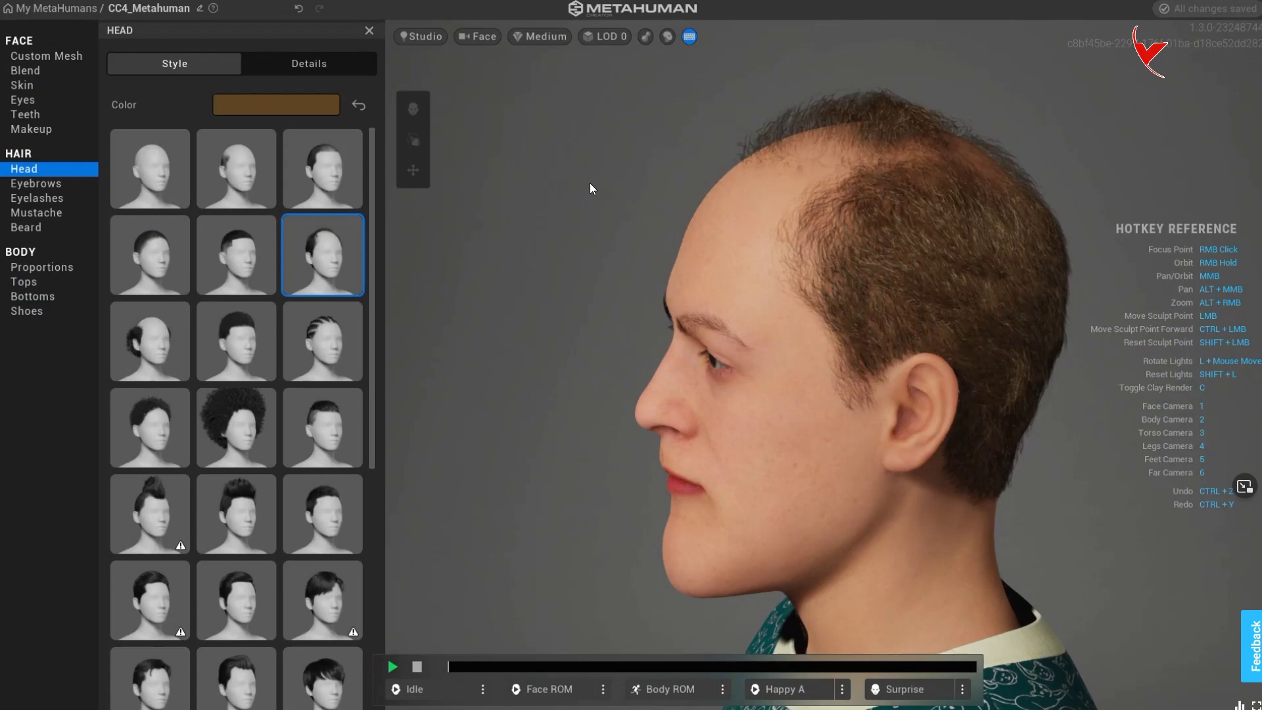
key(2)
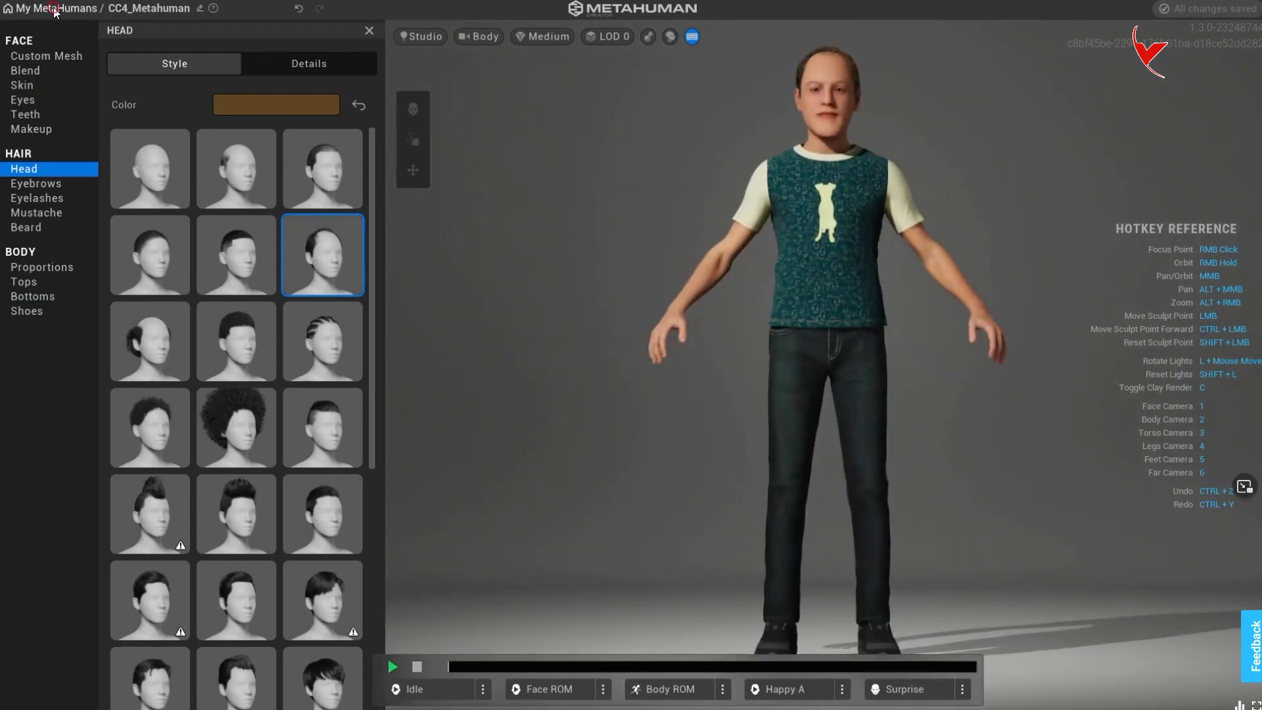
click(56, 9)
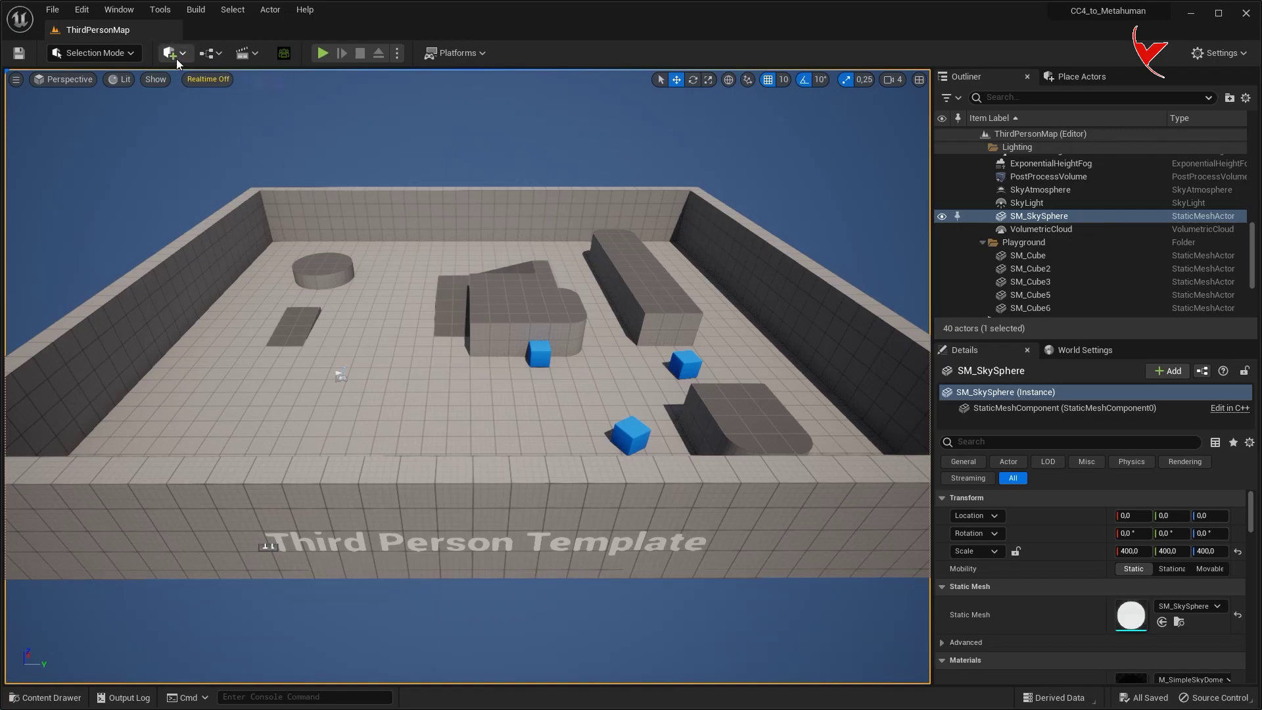
click(176, 61)
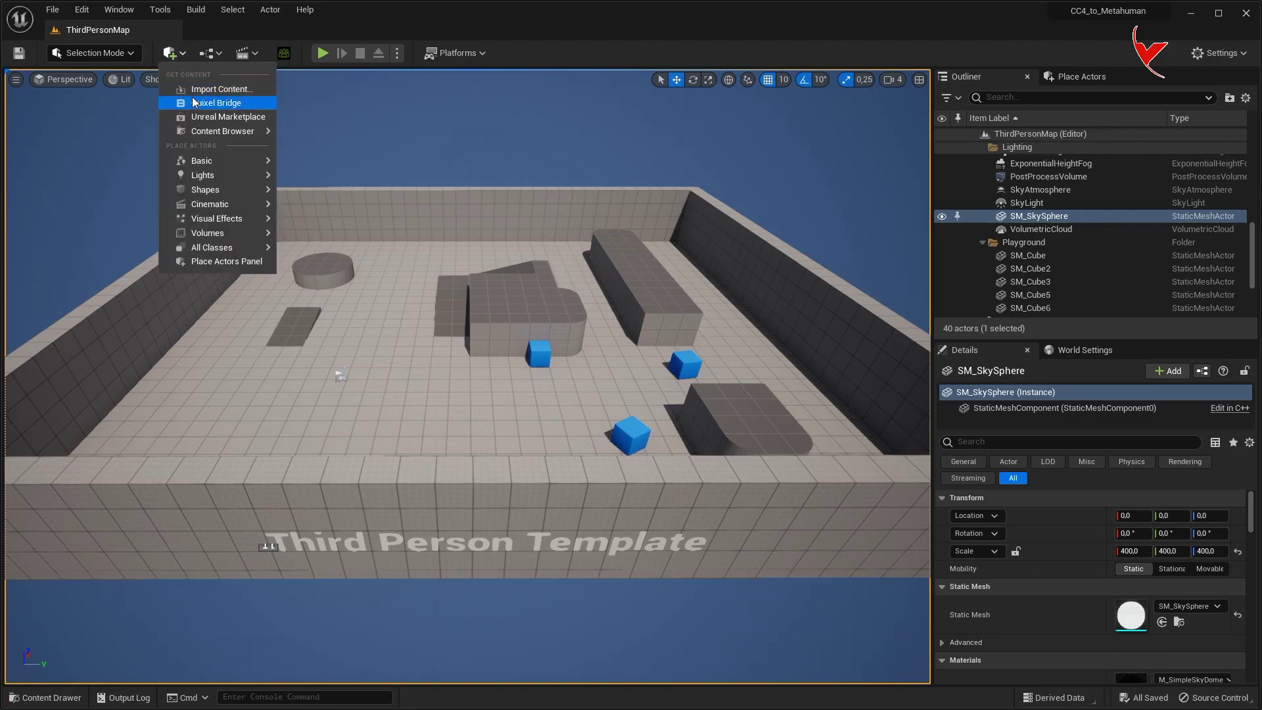
Download CC4_METAHUMAN from Bridge at Highest Quality and add it to the project
click(193, 100)
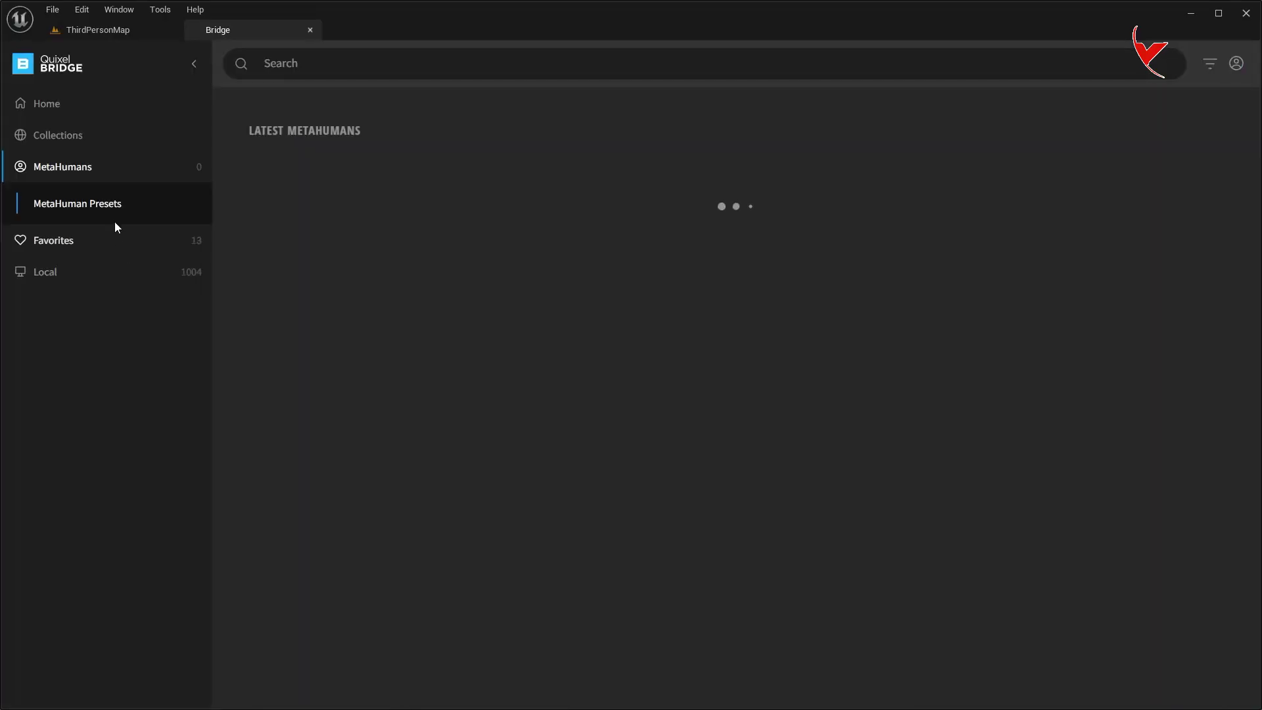
click(117, 226)
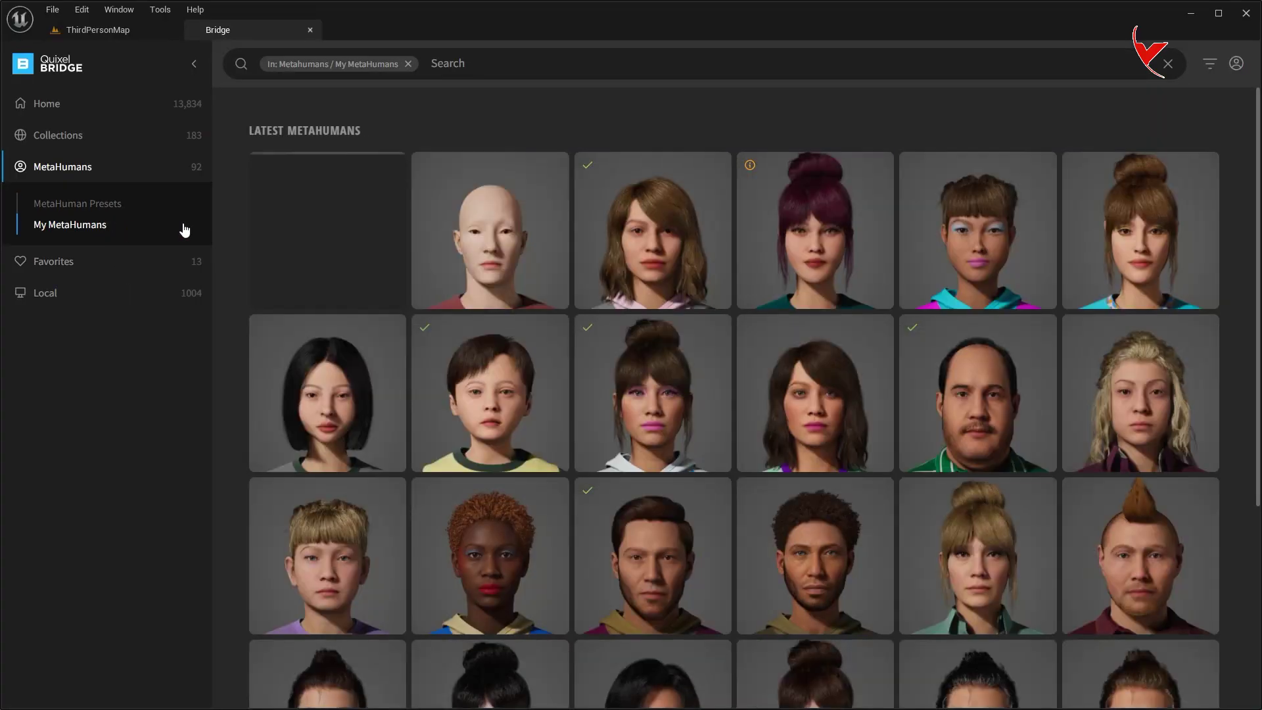
click(345, 207)
click(1029, 682)
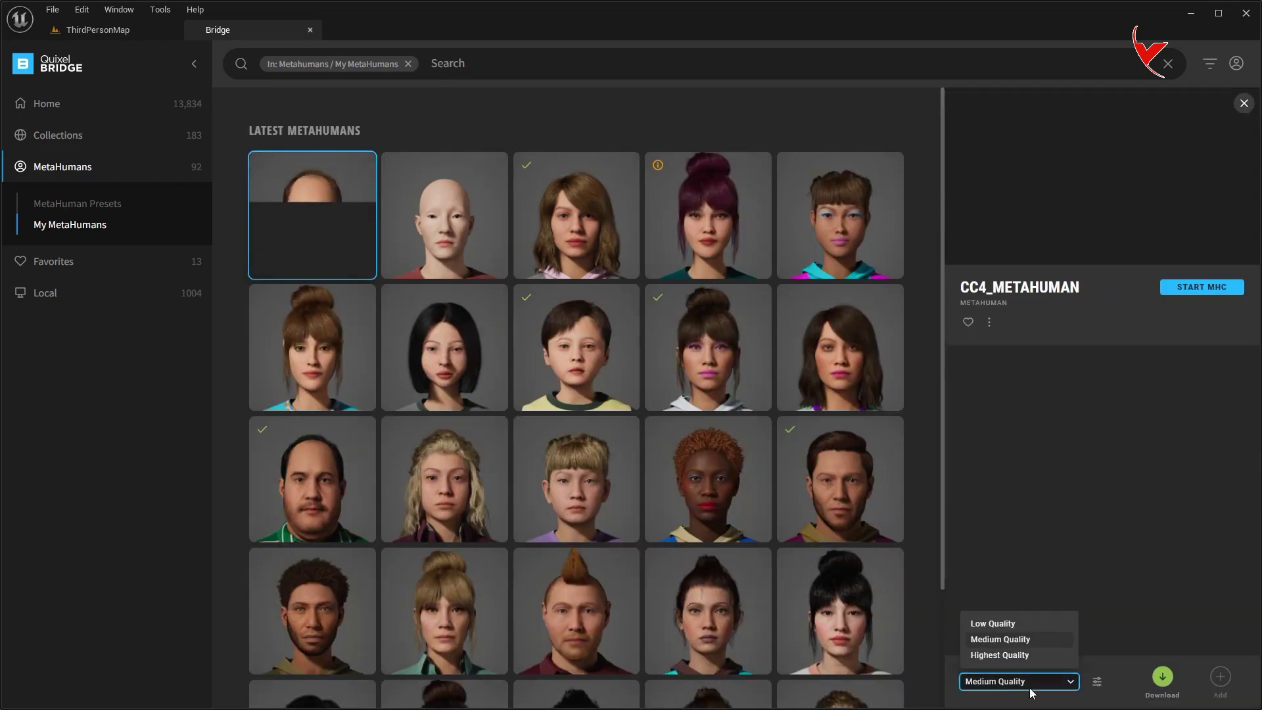
click(1000, 655)
click(1163, 677)
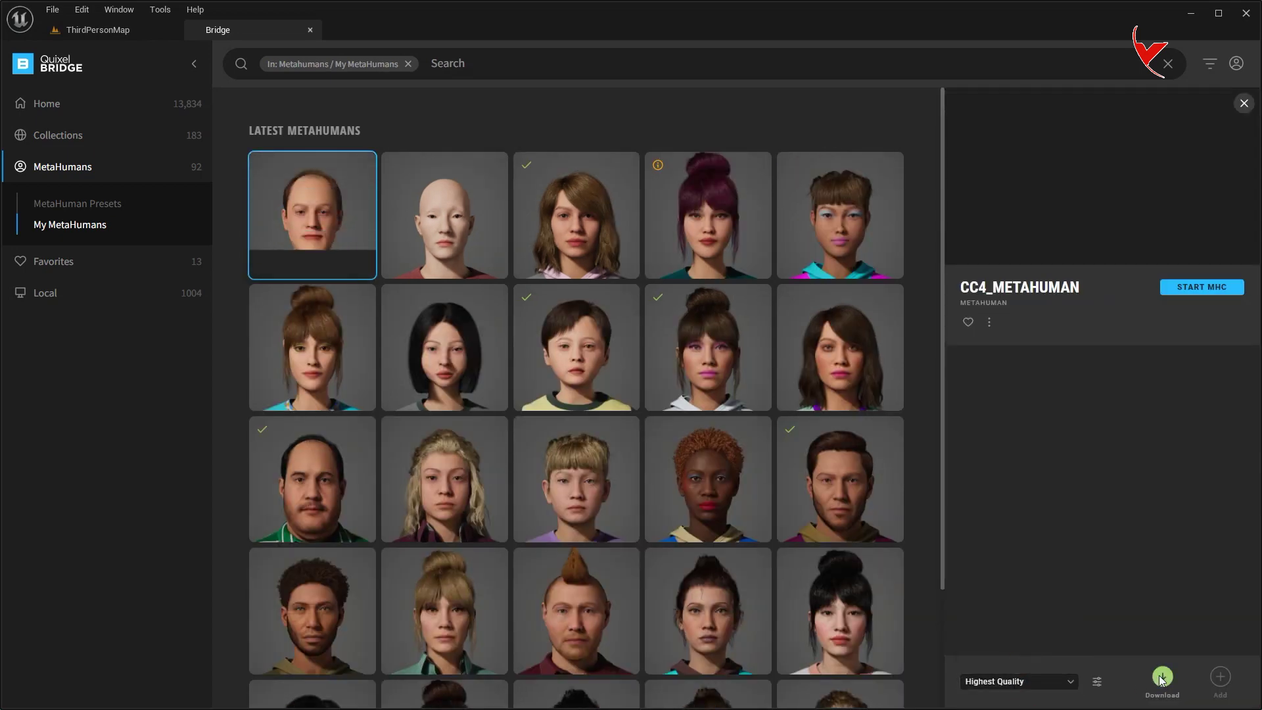
click(1221, 677)
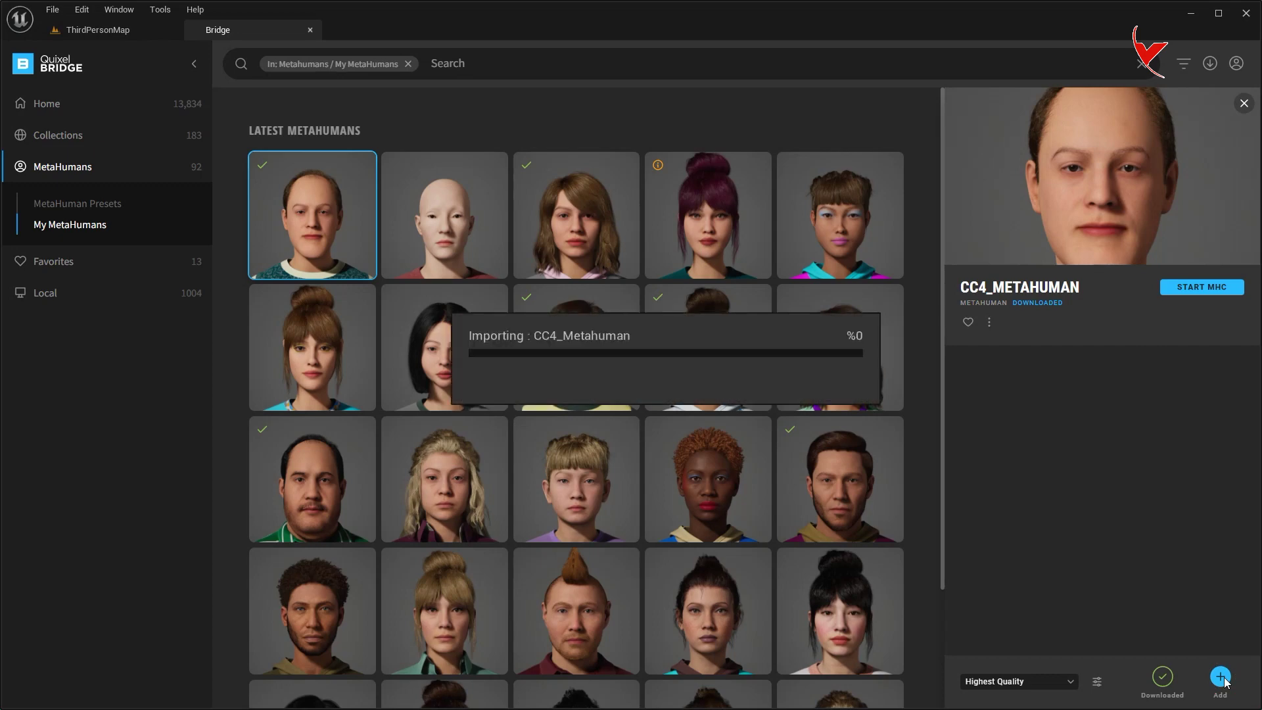
Enable the three missing plugins and project settings, then restart the editor
click(1050, 265)
click(1051, 417)
click(1051, 574)
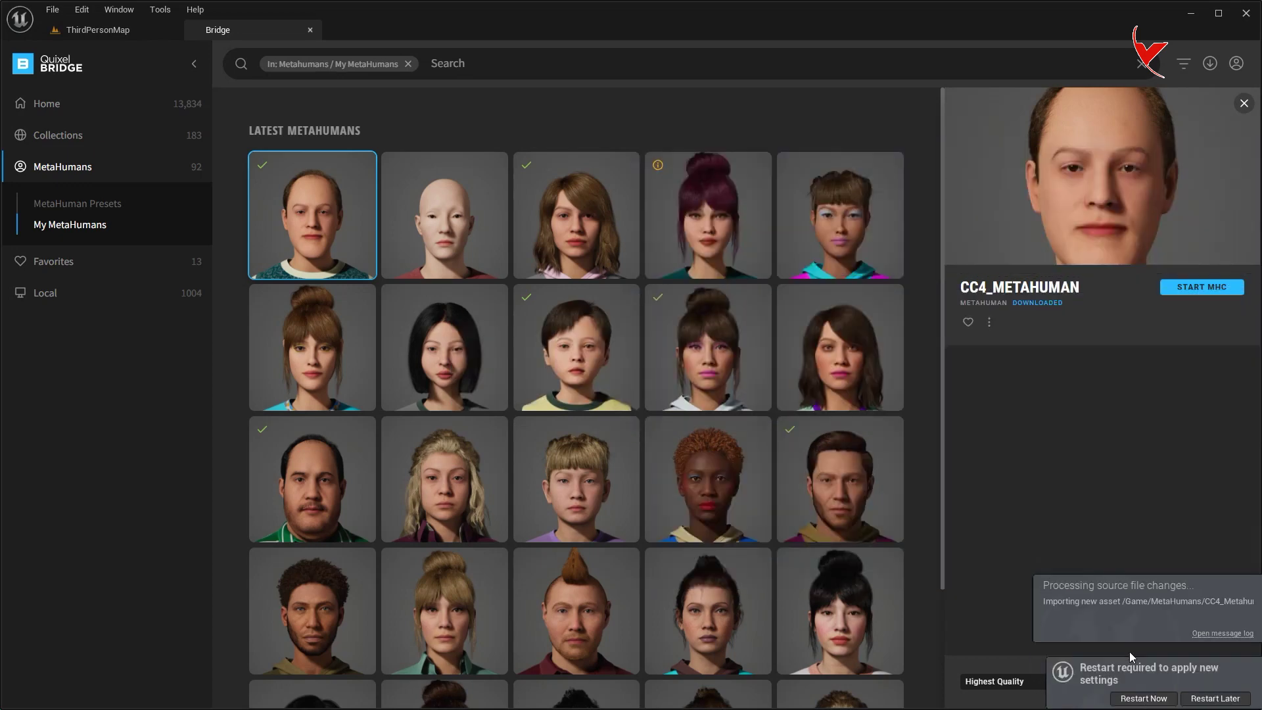
click(1135, 699)
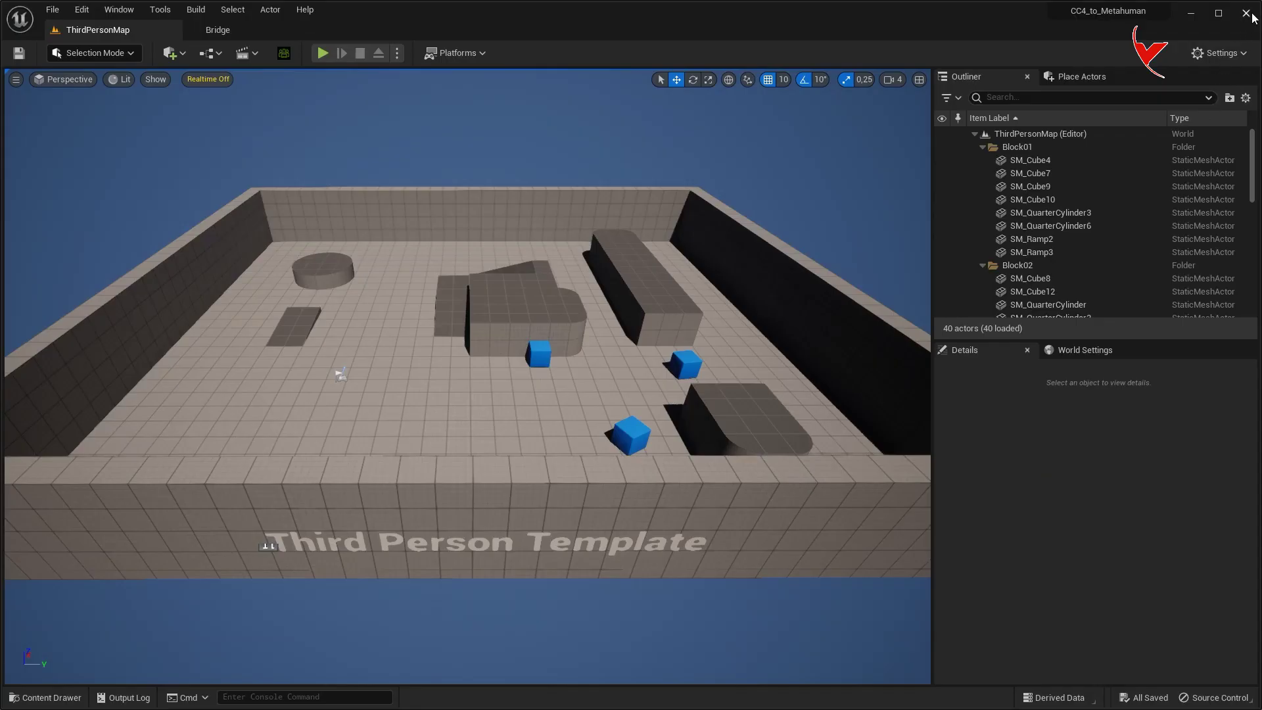
Close Unreal and search Google for 'reallusion metahuman tools'
click(1254, 18)
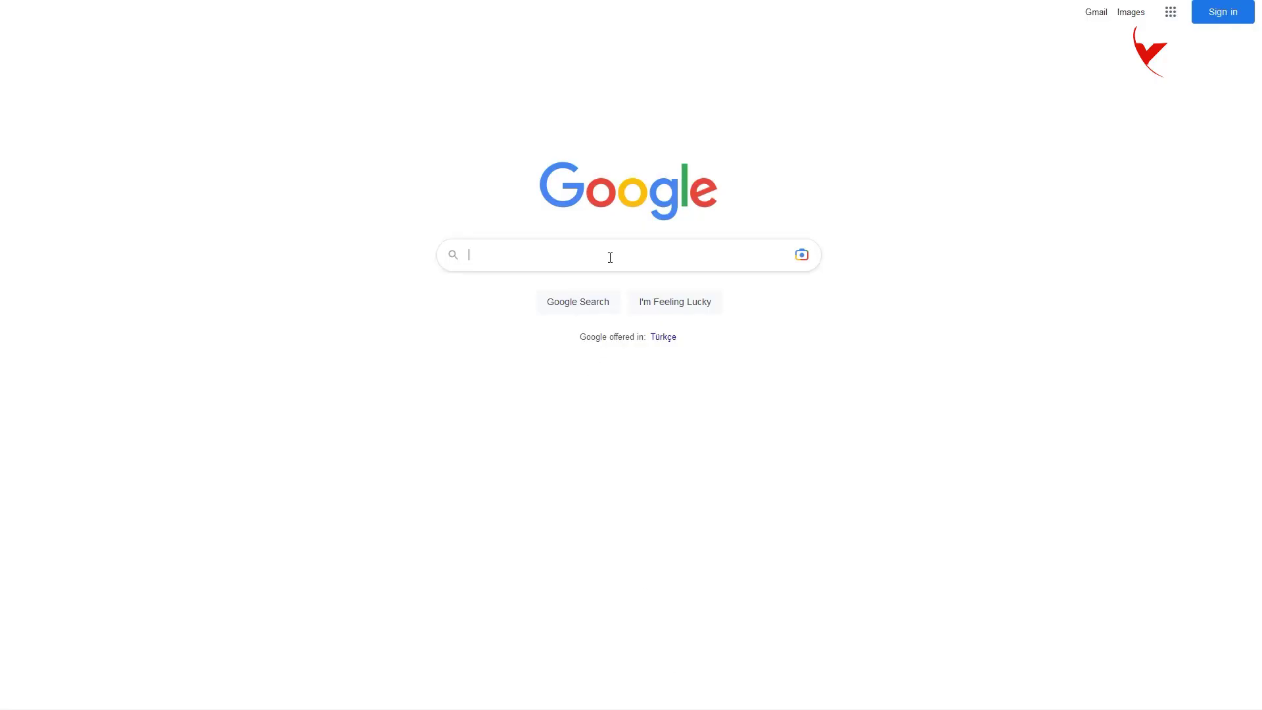
click(617, 258)
text(reall)
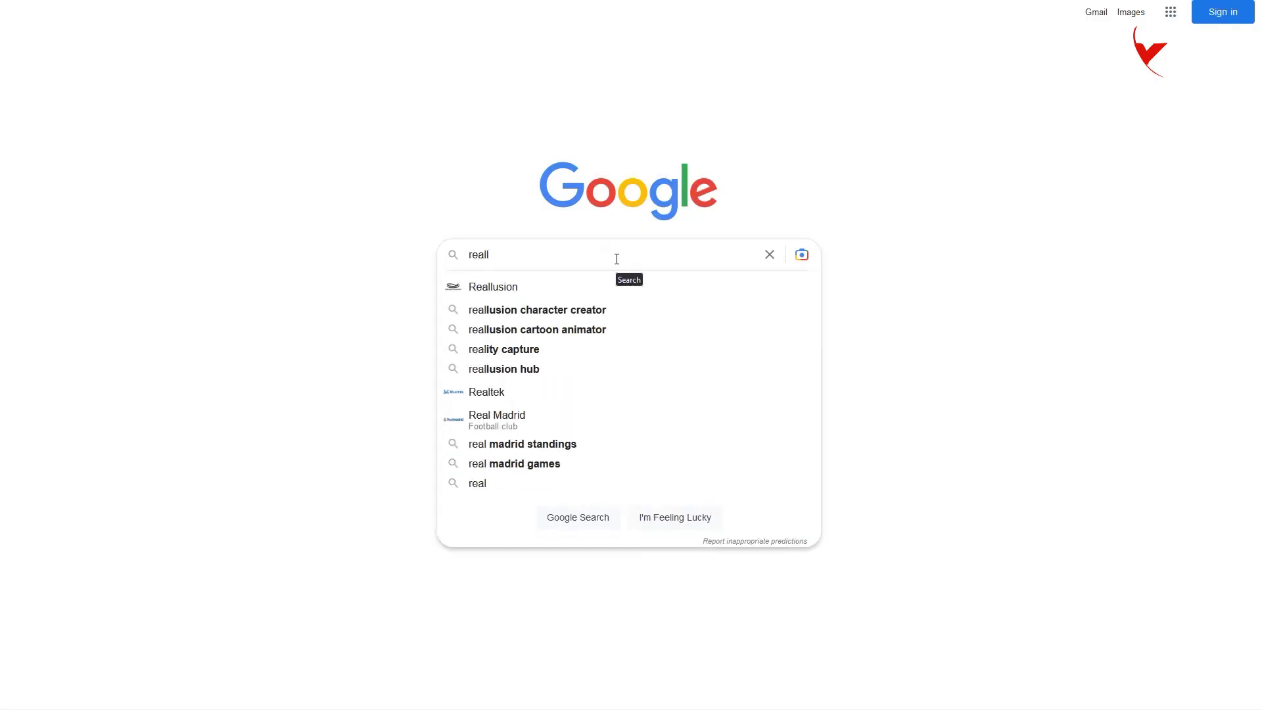
text(usion metahuman tools)
Search 'reallusion metahuman tools' and download the iClone MetaHuman Live Link kit for UE5
key(Return)
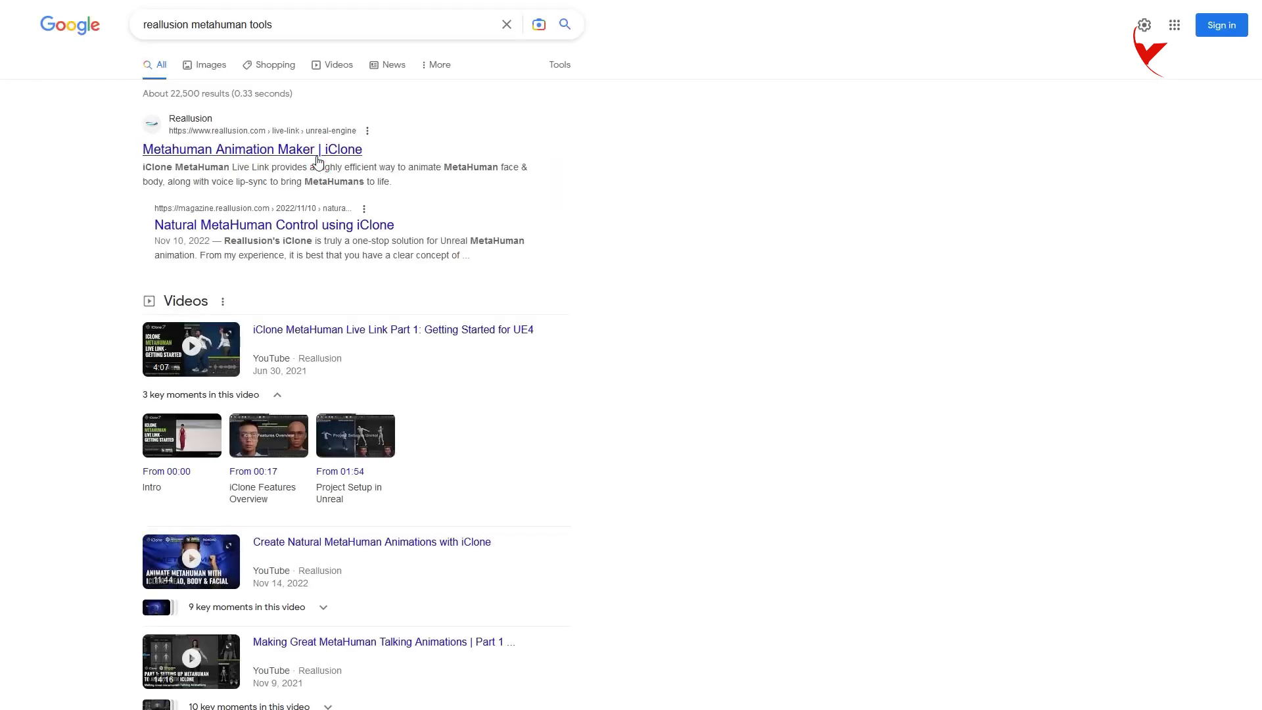
click(317, 158)
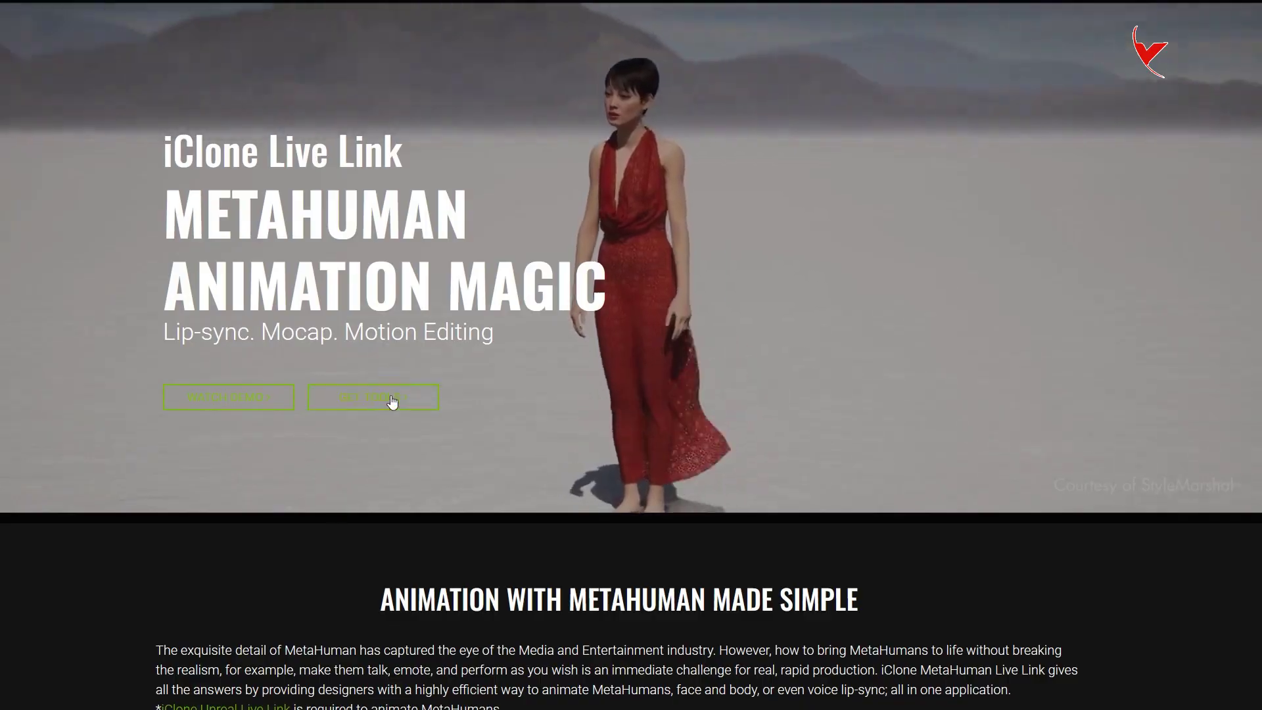
click(392, 402)
click(800, 461)
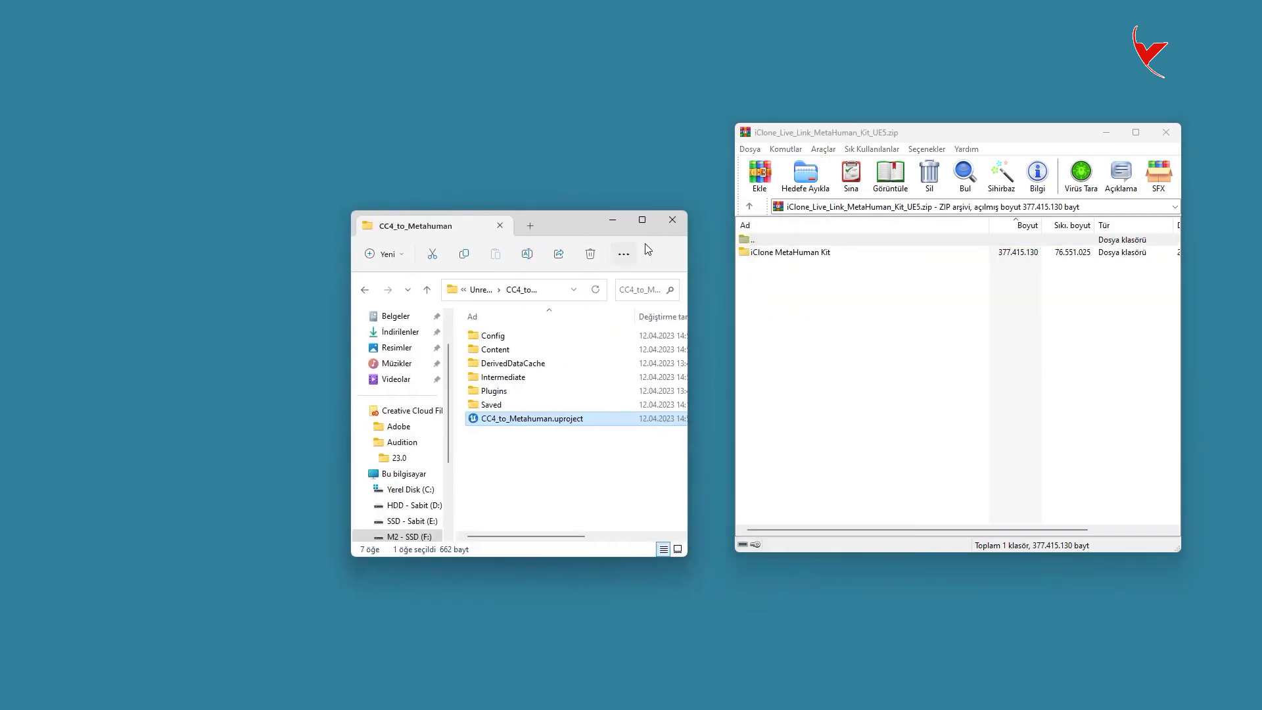
Copy the kit's Content folder into CC4_to_Metahuman, replacing files, and open CC4_to_Metahuman.uproject
double_click(789, 253)
drag(770, 282, 654, 466)
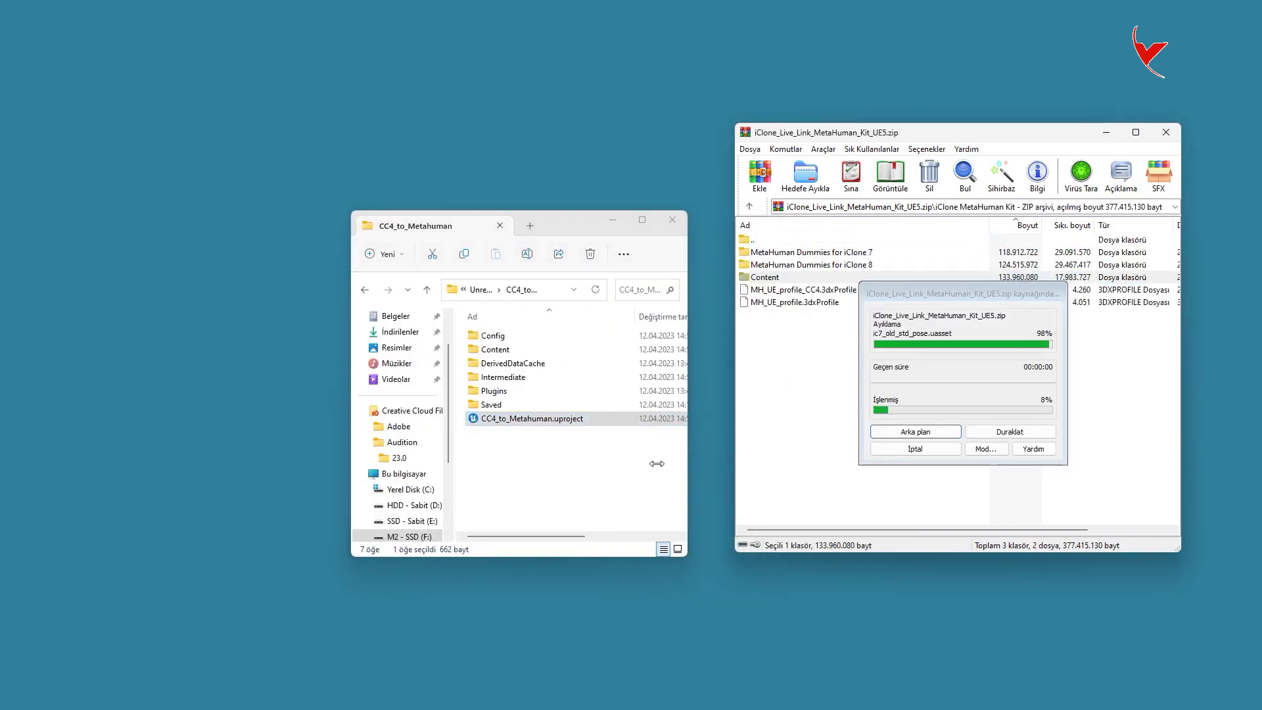
click(625, 263)
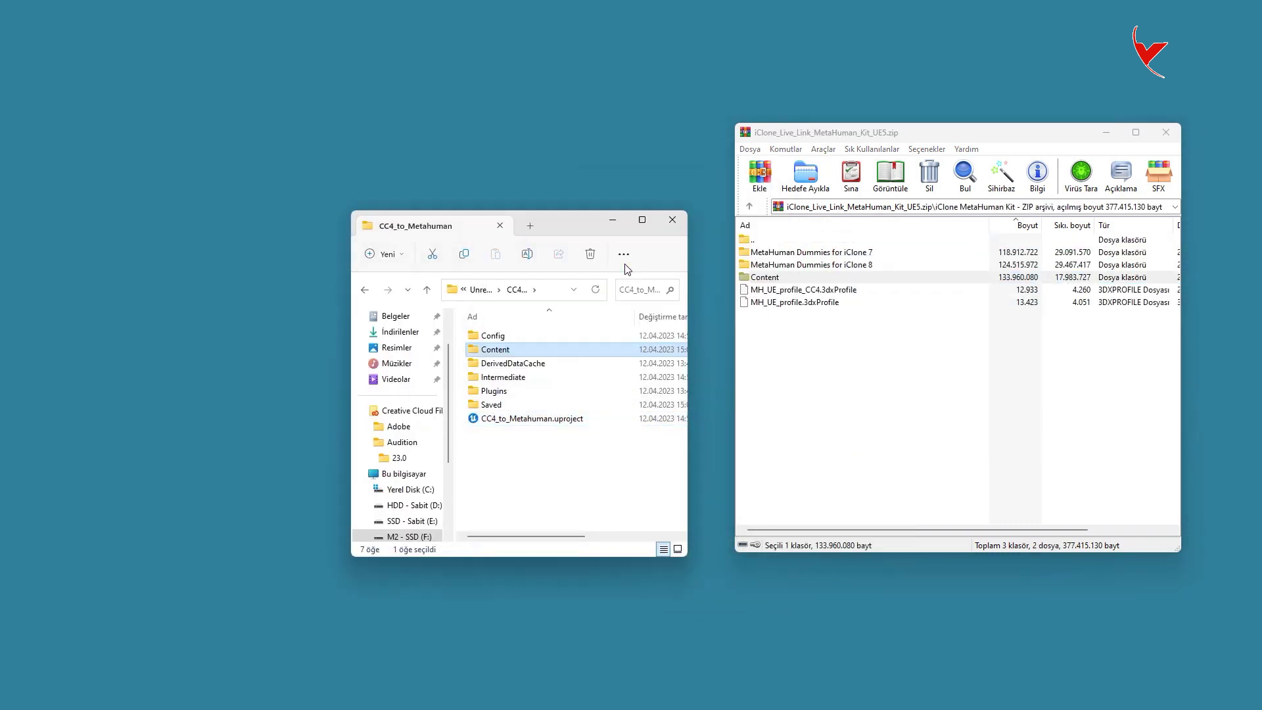
click(570, 418)
double_click(570, 419)
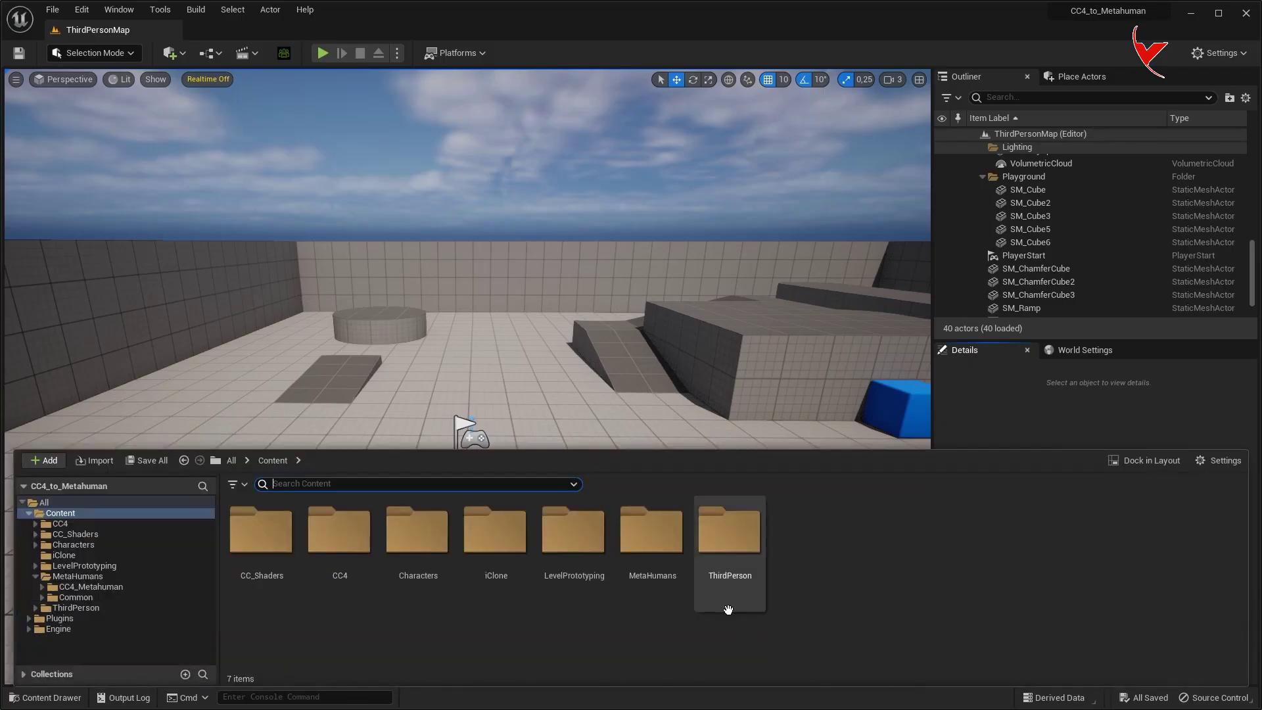
Place BP_CC4_Metahuman from MetaHumans/CC4_Metahuman into the level and frame it in view
double_click(651, 539)
double_click(270, 529)
drag(850, 542, 578, 506)
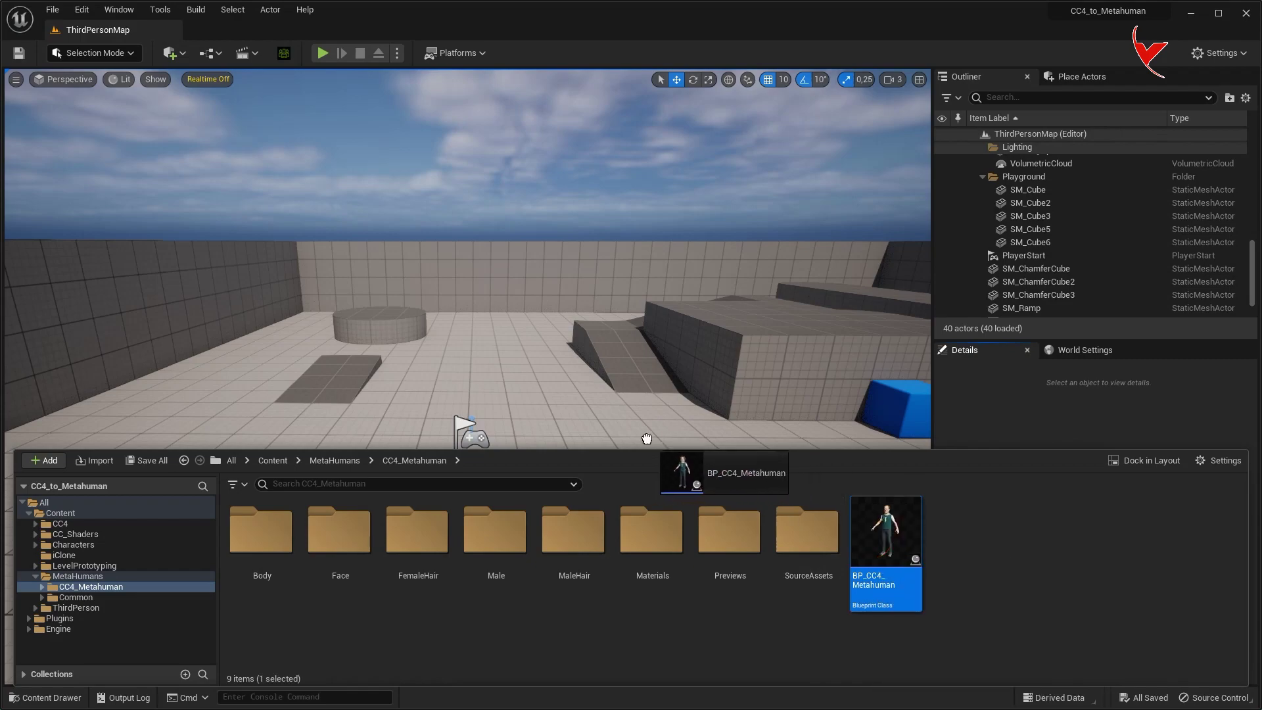
key(f)
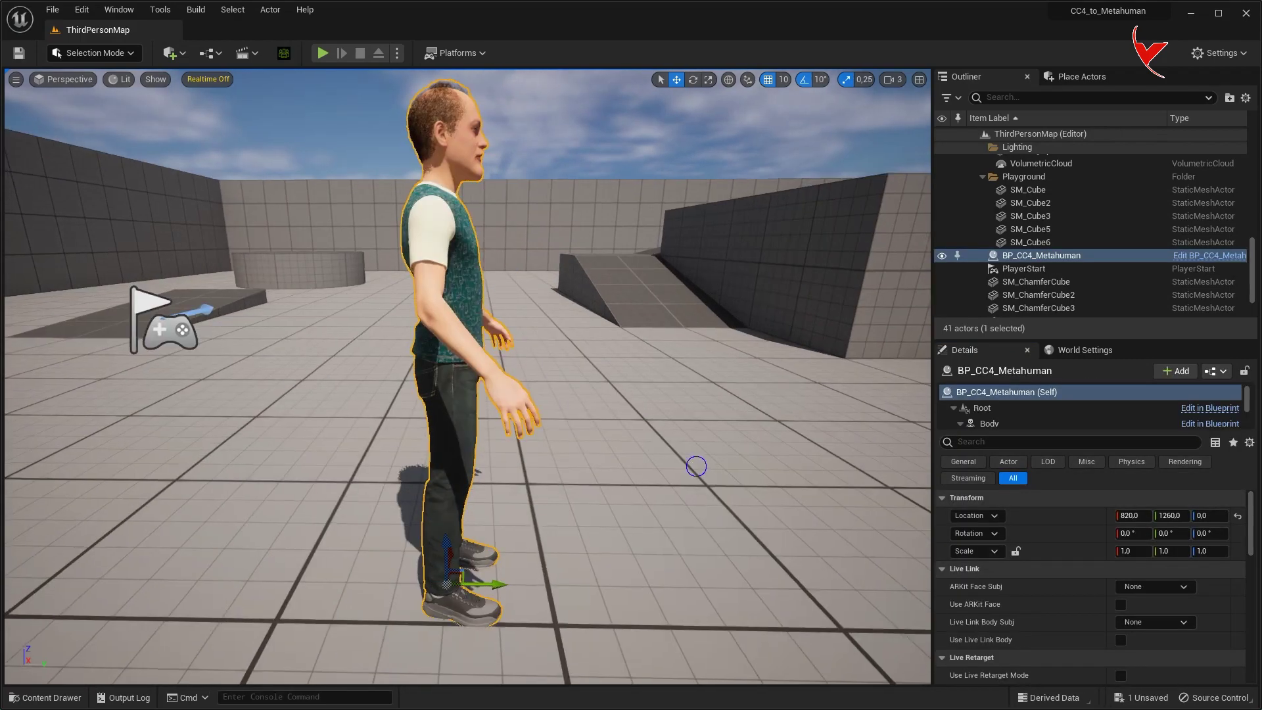
alt+drag(696, 464, 585, 486)
scroll(499, 395, up, 3)
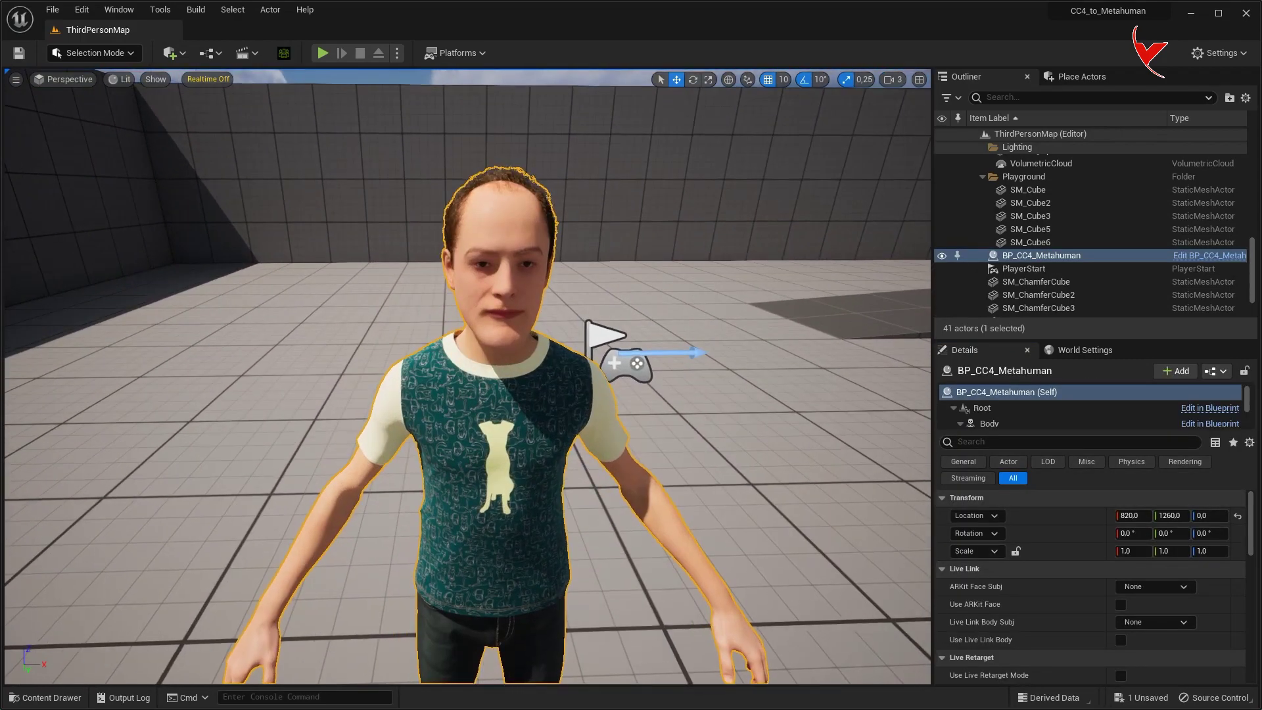
Apply CC textures from CC4_CH to BP_CC4_Metahuman and enable realtime viewport rendering
key(ctrl+space)
right_click(894, 529)
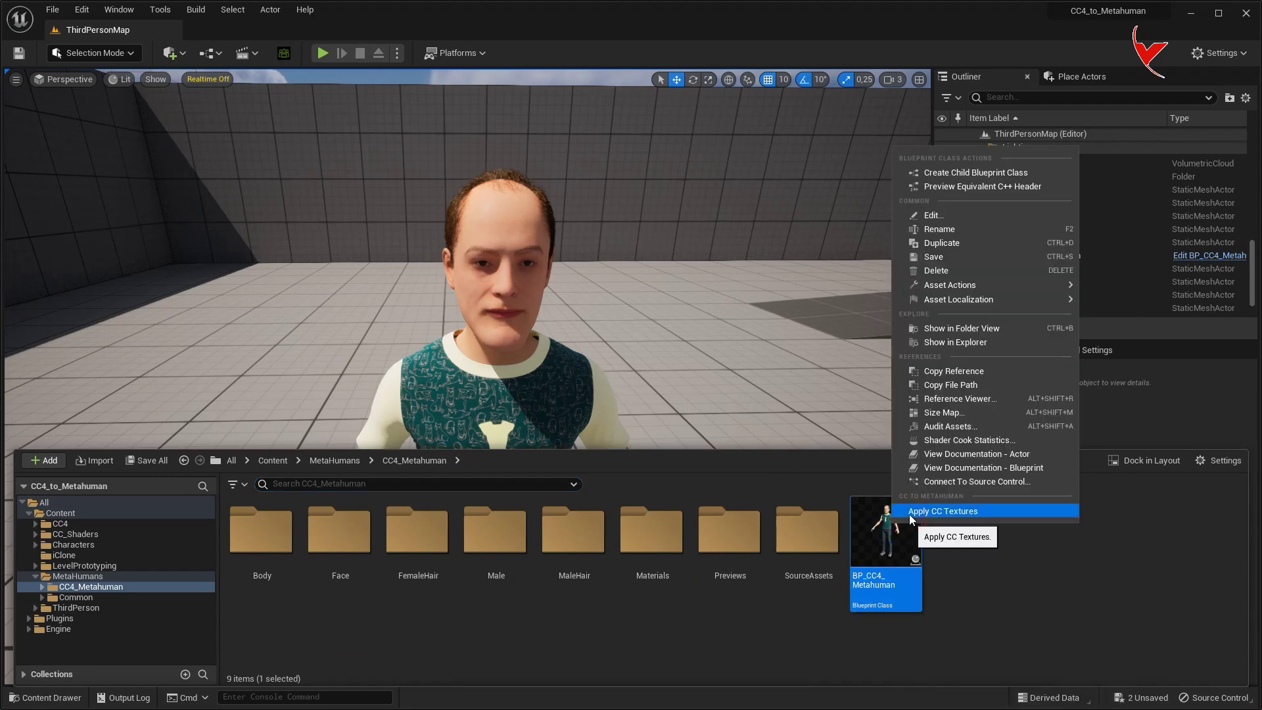
click(907, 514)
click(676, 365)
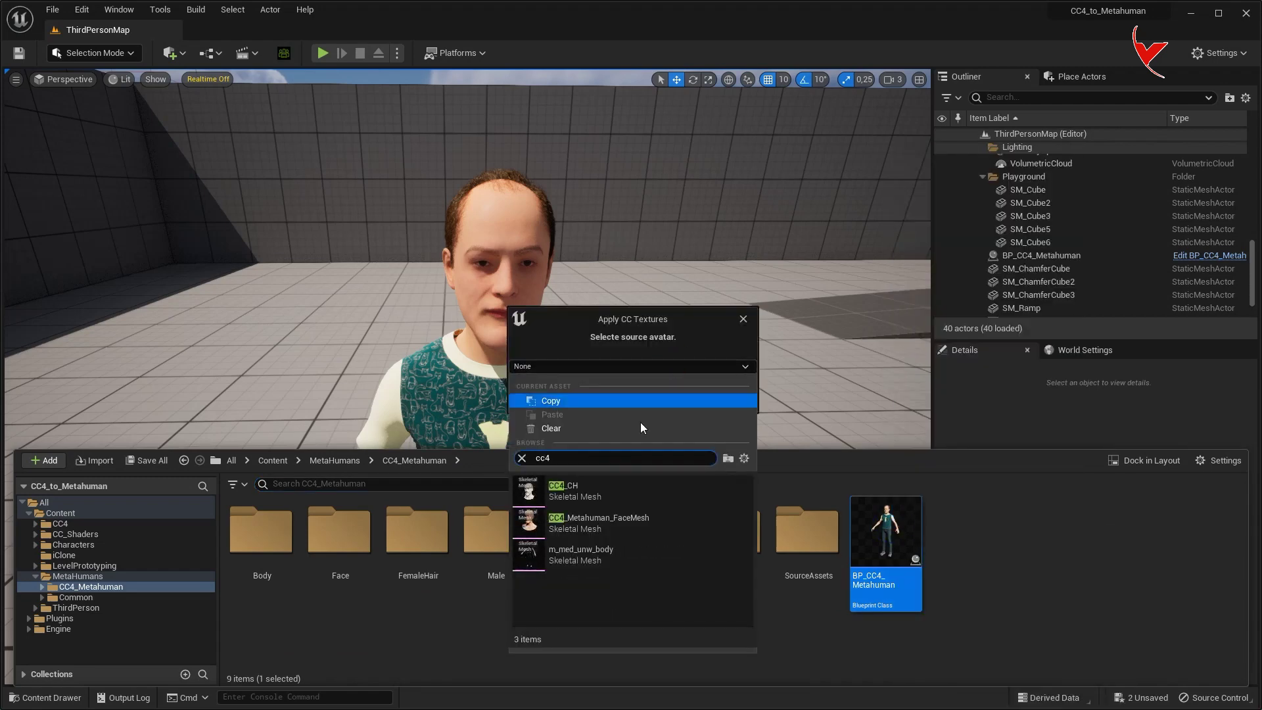
click(672, 492)
click(677, 399)
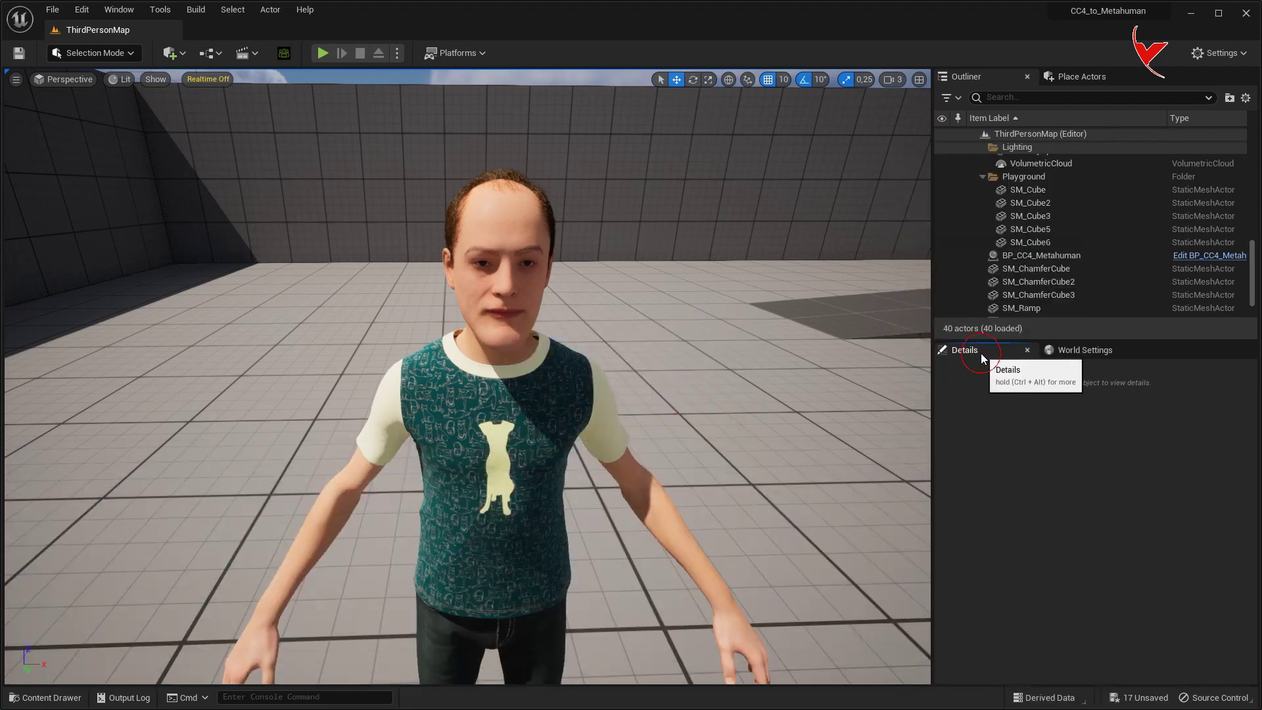
click(209, 80)
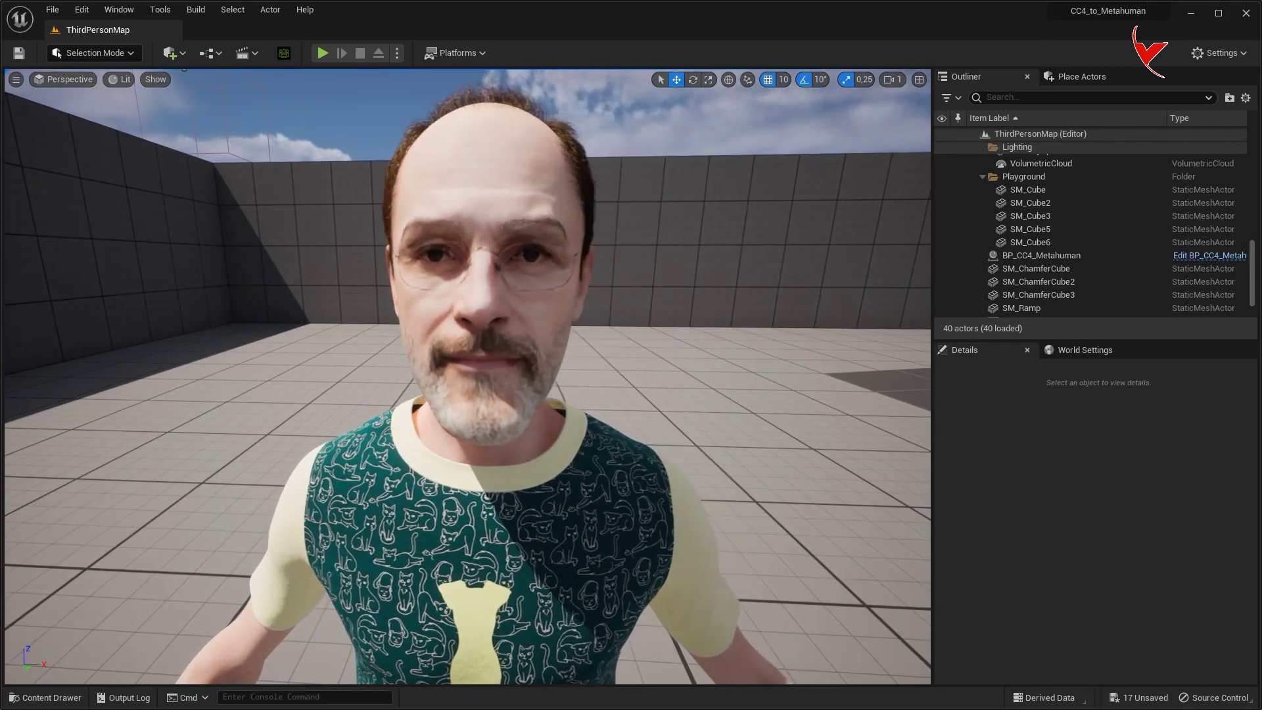
click(1052, 255)
Open the Face component's MI_HeadSynthesized_Baked material instance from the BP_CC4_Metahuman blueprint
click(1200, 258)
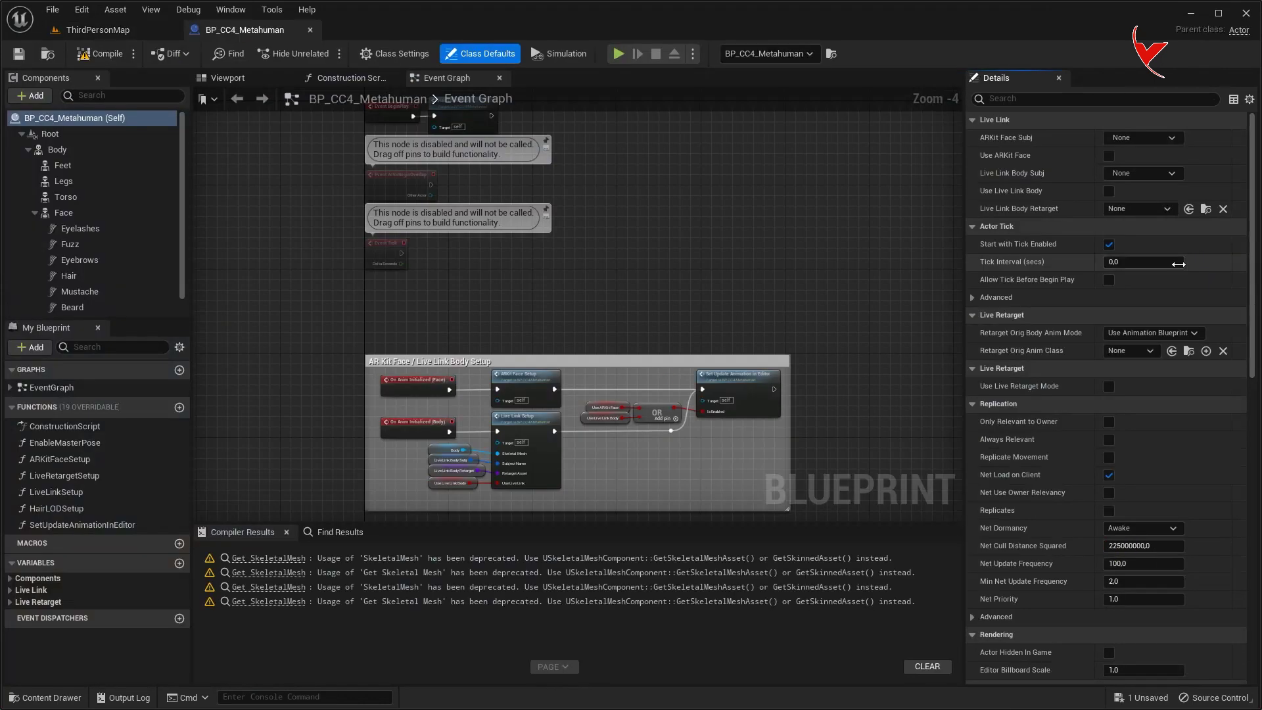
click(64, 212)
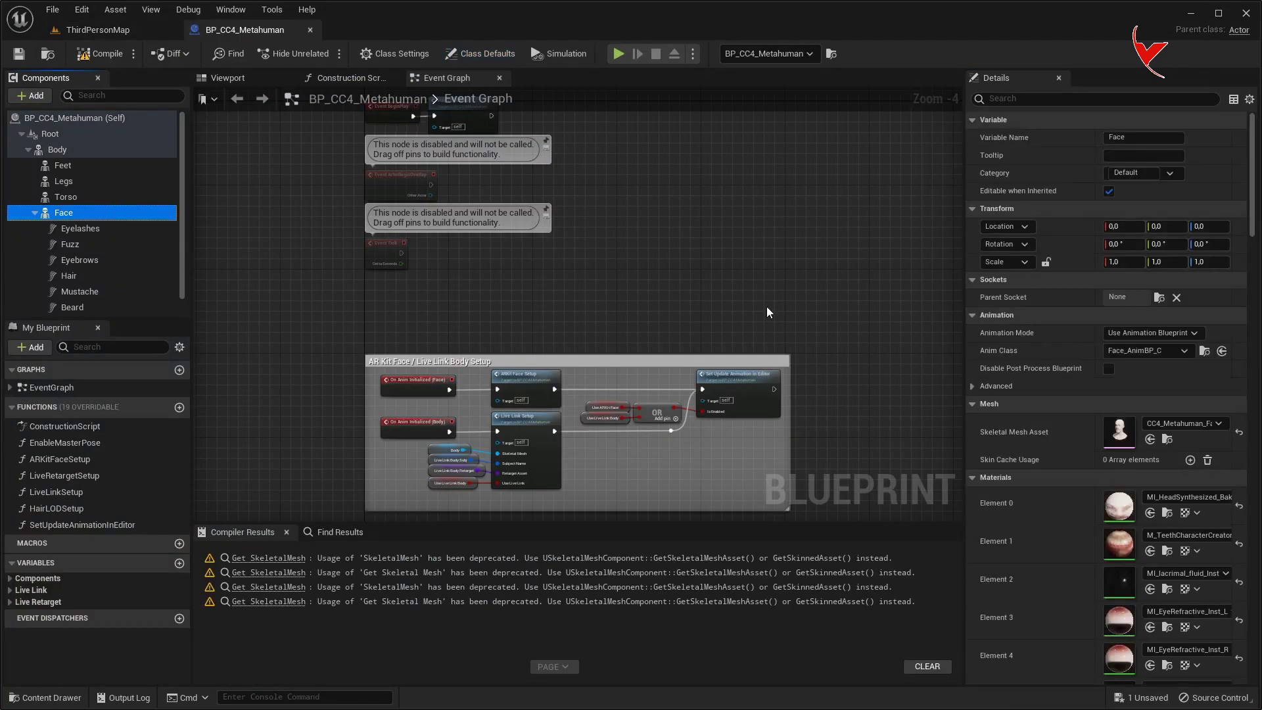
double_click(1119, 506)
Float the material editor window beside the level, with the character's face in view
drag(389, 29, 723, 88)
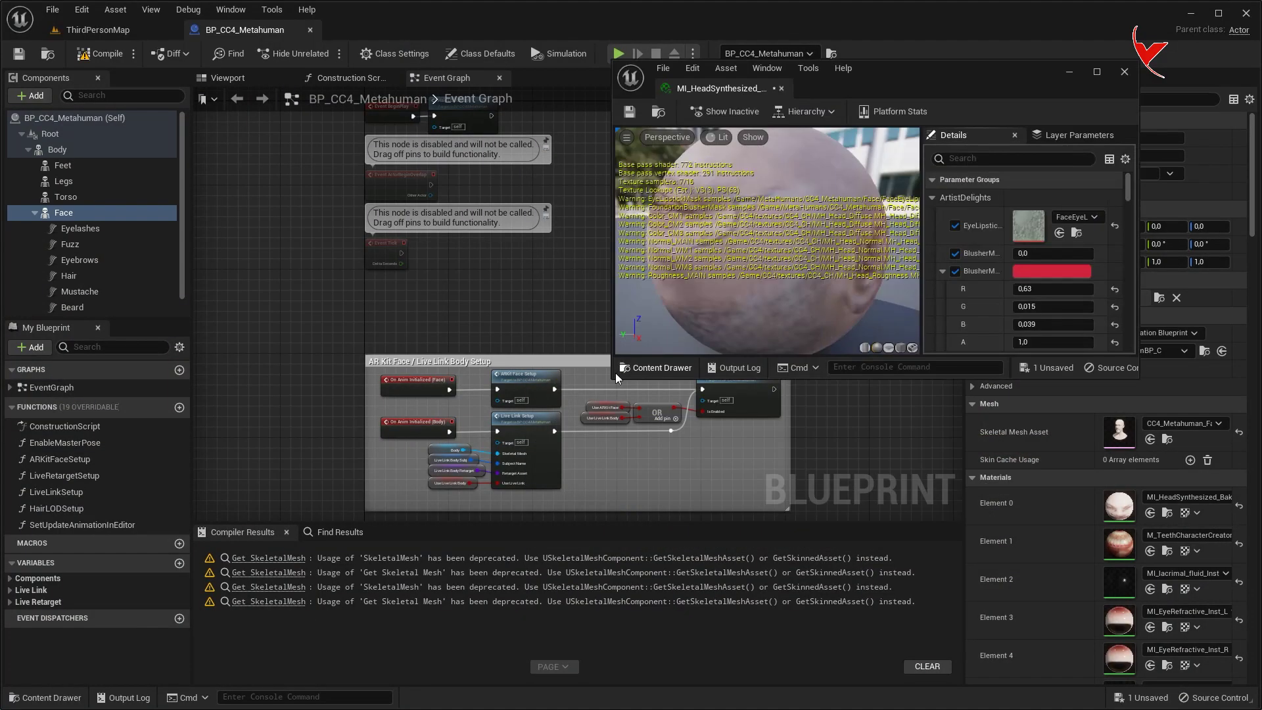
drag(614, 379, 513, 700)
click(97, 30)
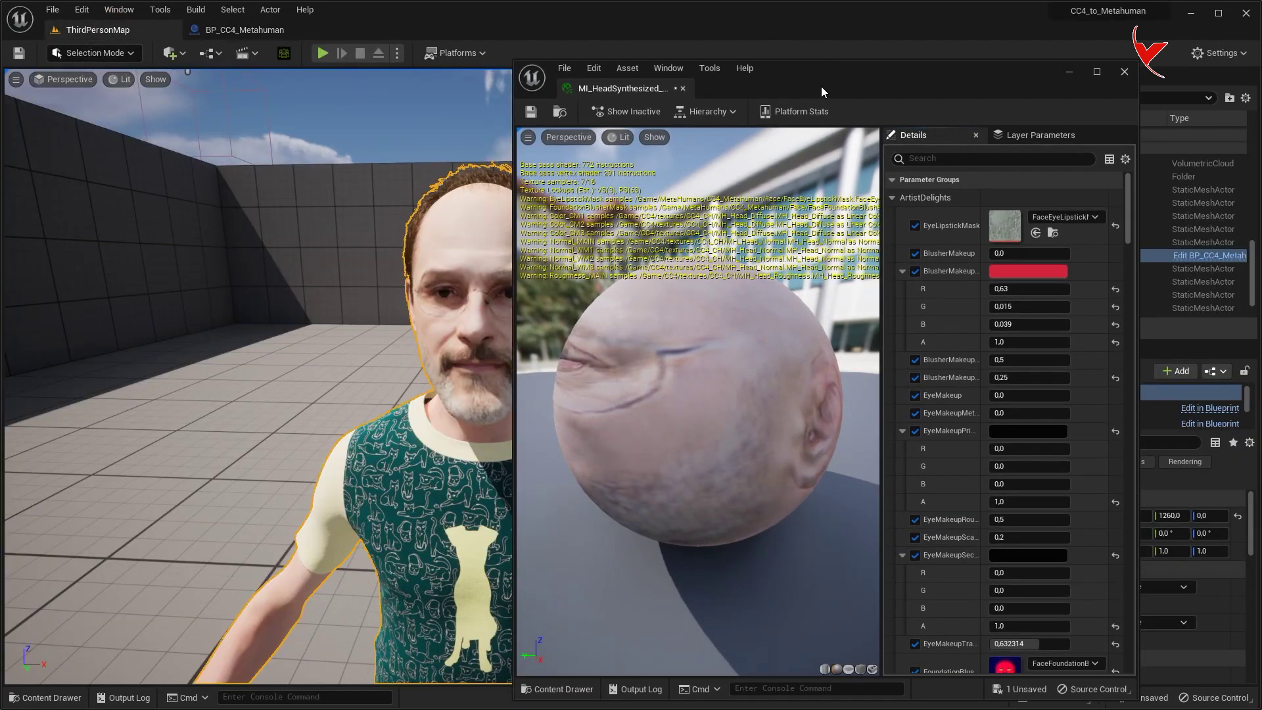
drag(803, 91, 860, 67)
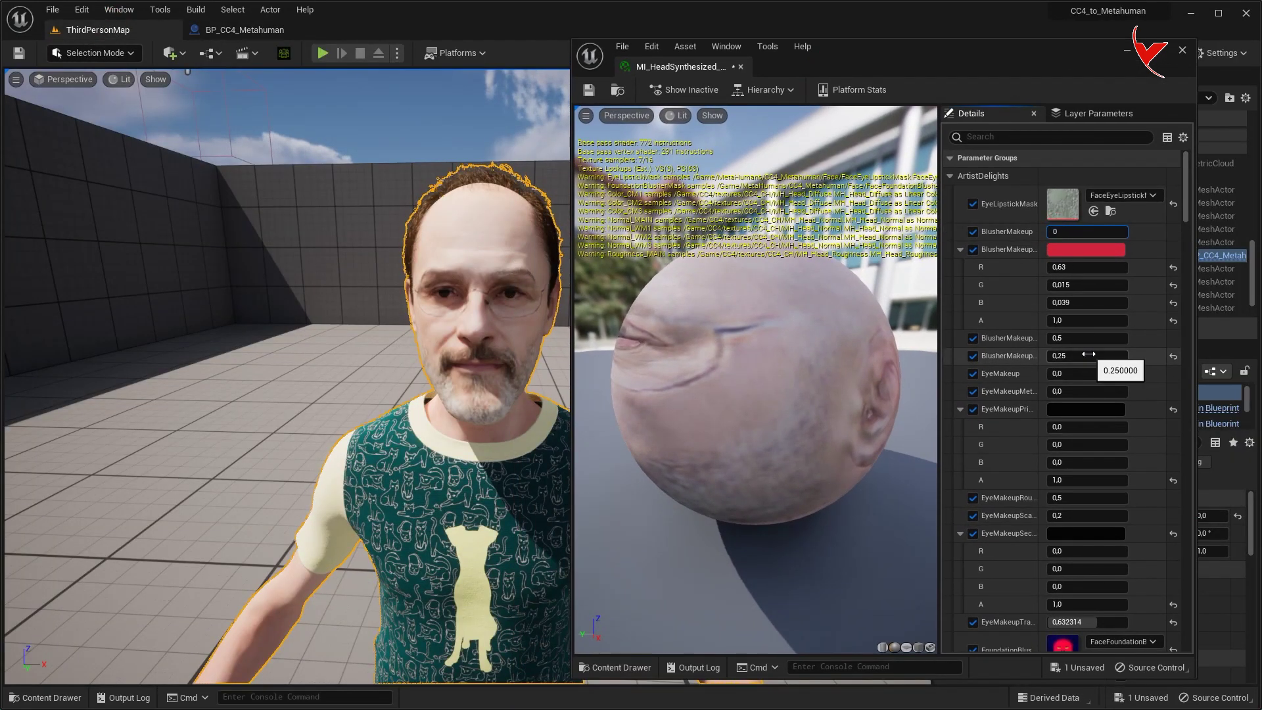
right_drag(312, 386, 312, 387)
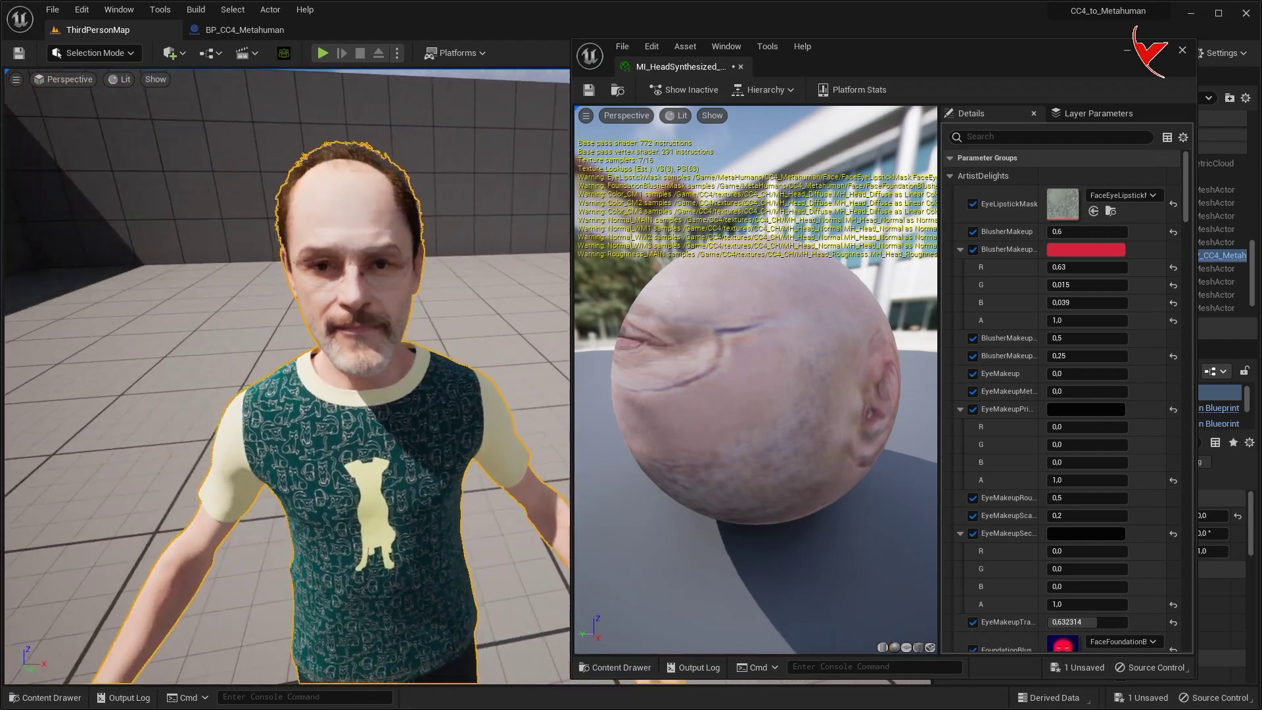